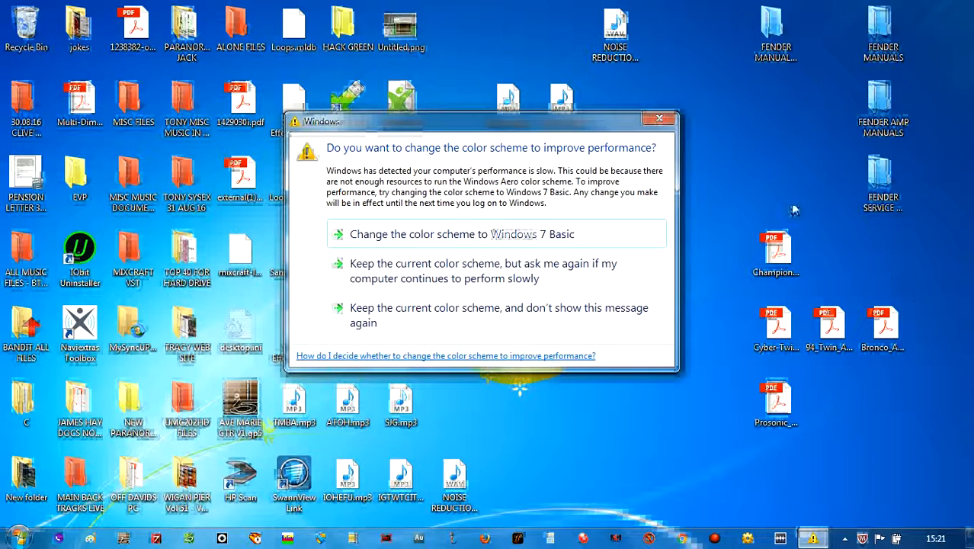
# Step: Dismiss the Windows color scheme prompts, open Mixcraft and close its New Project dialog, keeping the default project name
pyautogui.click(658, 118)
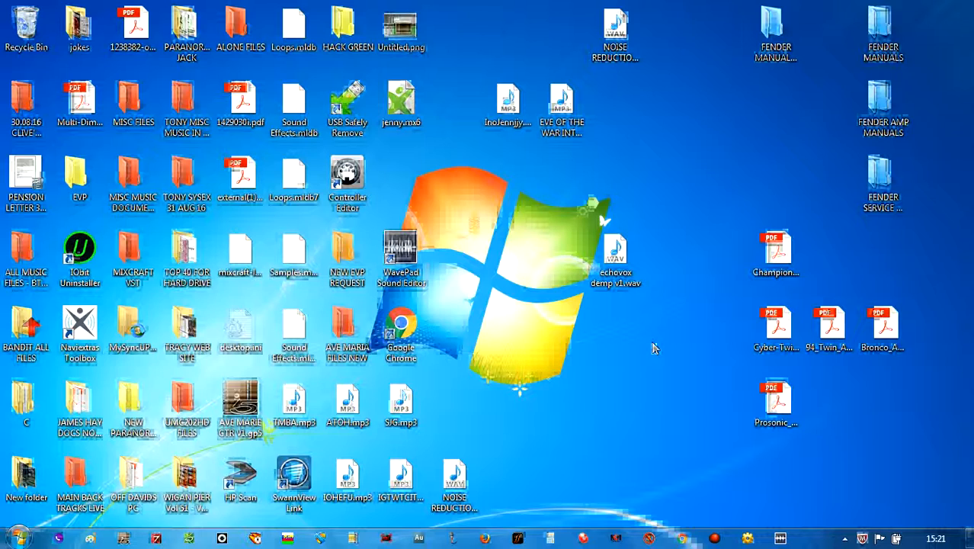
pyautogui.click(190, 538)
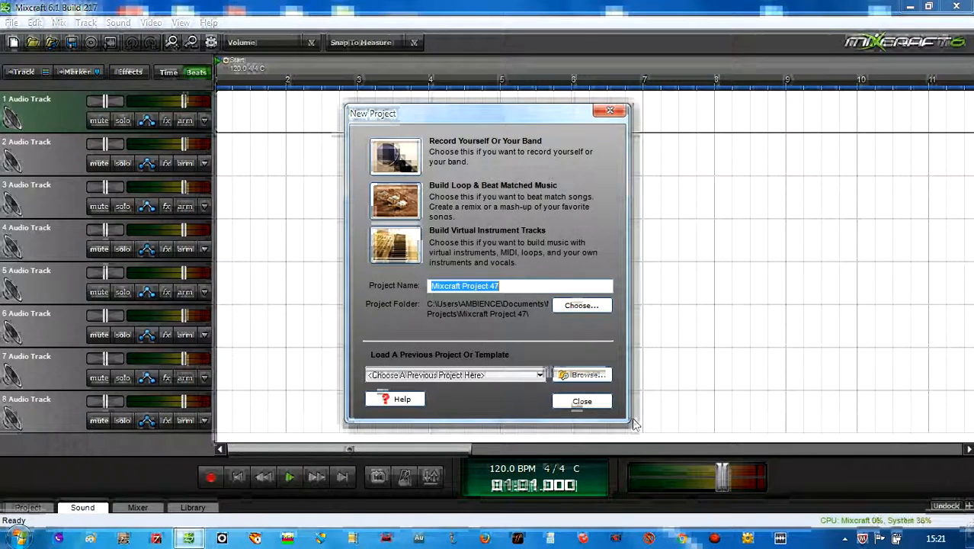
pyautogui.click(580, 404)
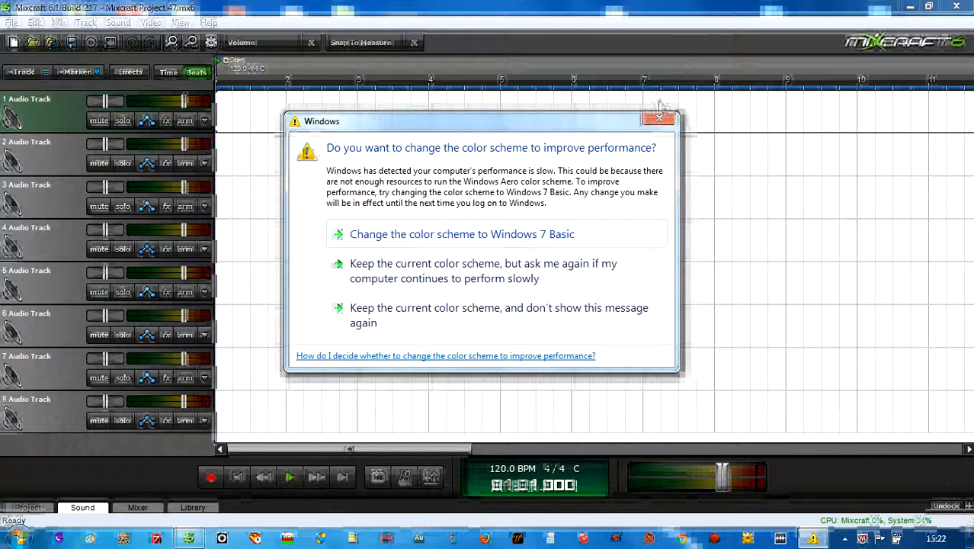
pyautogui.click(658, 118)
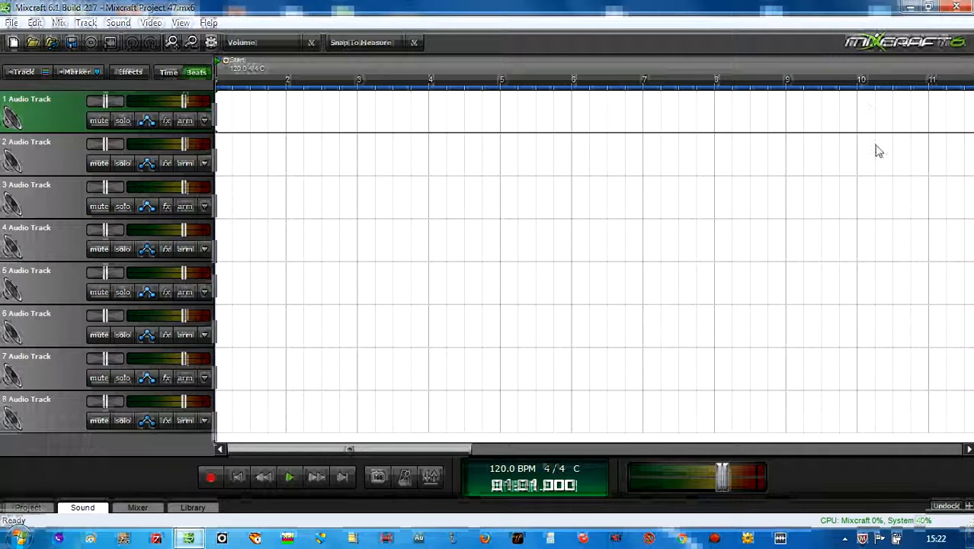
# Step: Import the desktop audio file EVE OF THE WAR INTRO onto track 1 at the project start and play it
pyautogui.click(929, 8)
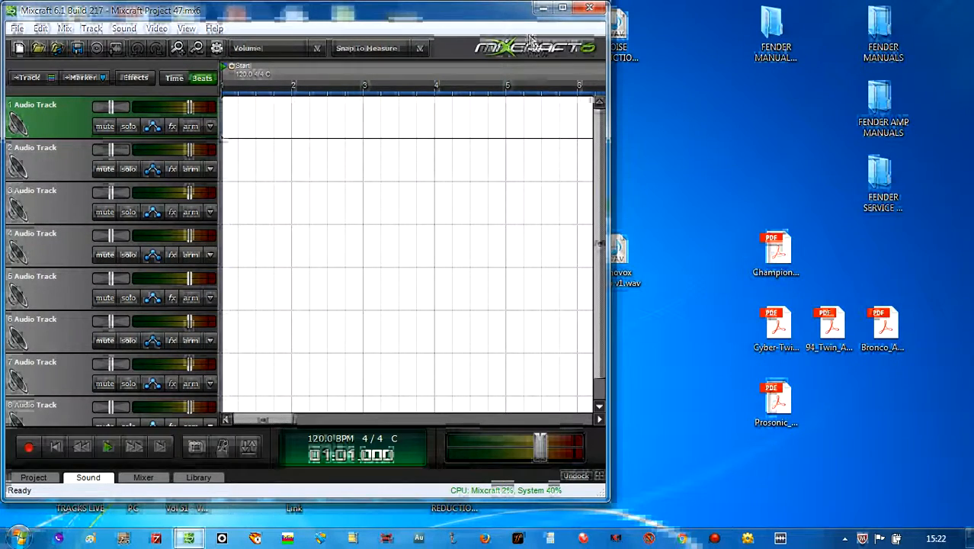
pyautogui.moveTo(472, 6); pyautogui.dragTo(670, 224)
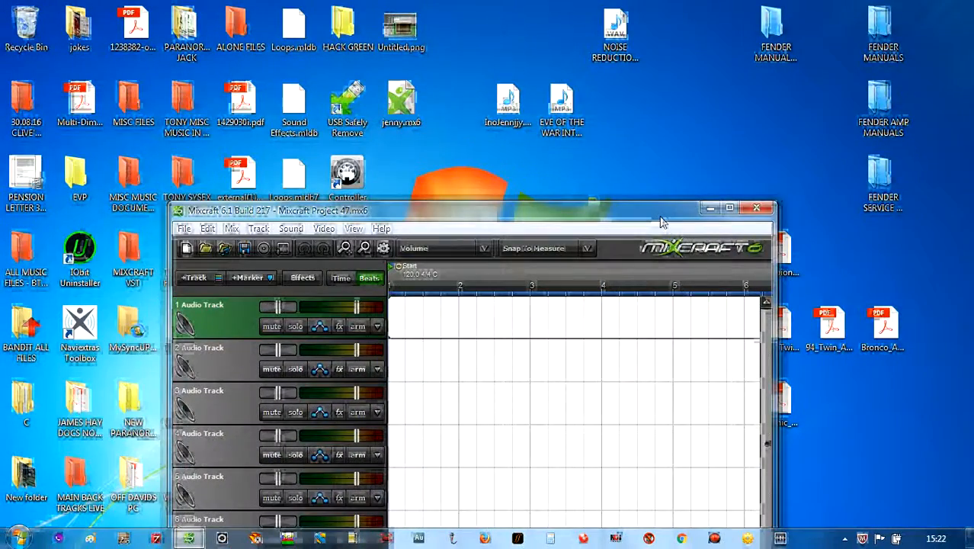
pyautogui.moveTo(552, 103); pyautogui.dragTo(392, 322)
pyautogui.click(730, 207)
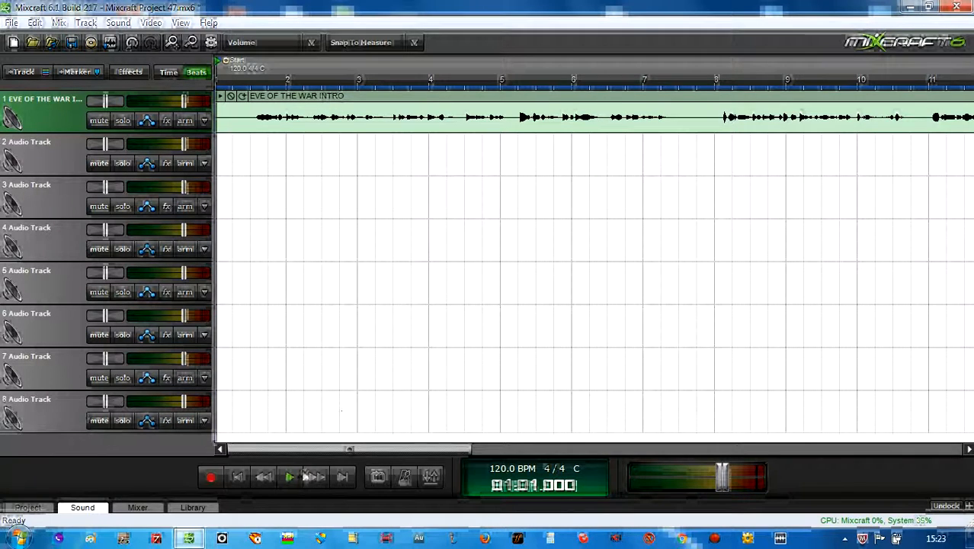
pyautogui.click(293, 480)
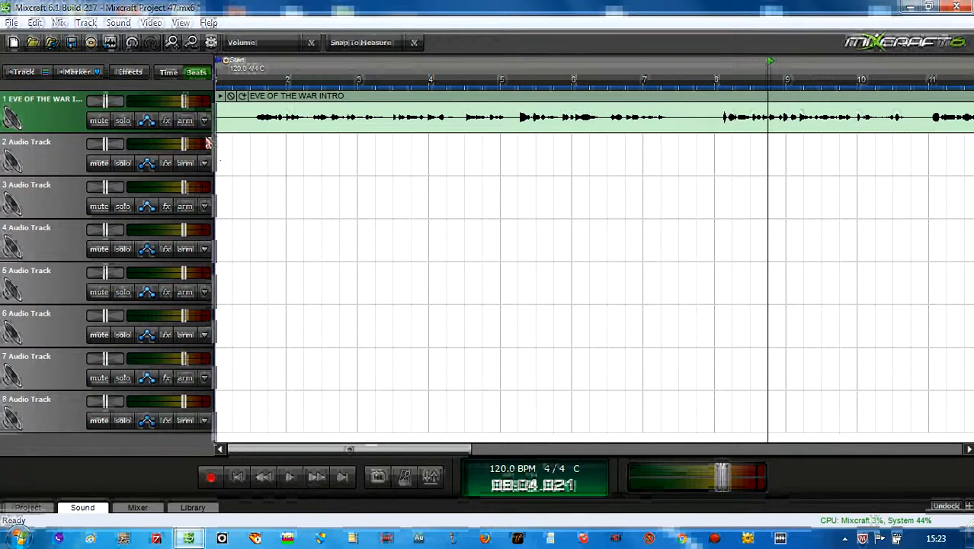
# Step: Insert the Voxengo Spectrum Analyzer effect on track 1 and open its window clear of the audio clip
pyautogui.click(170, 122)
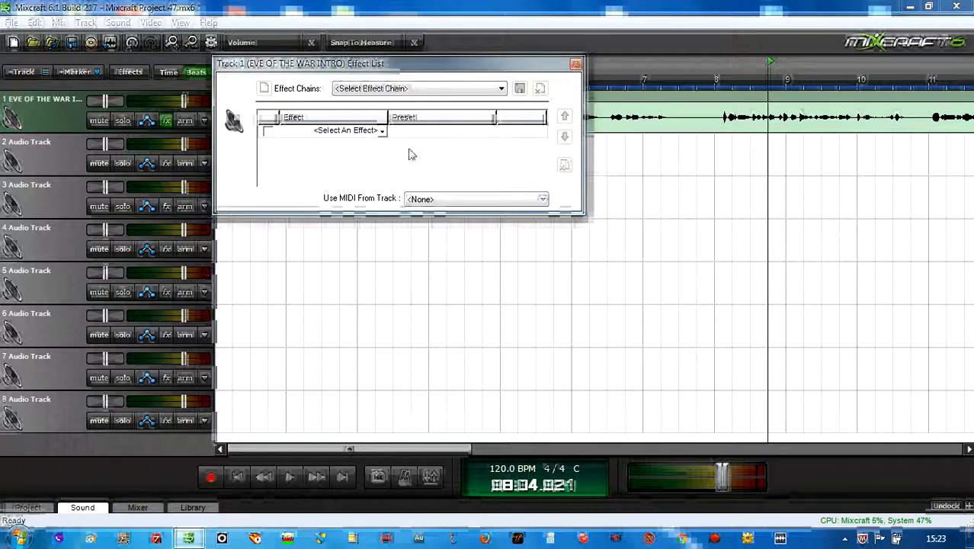
pyautogui.click(381, 132)
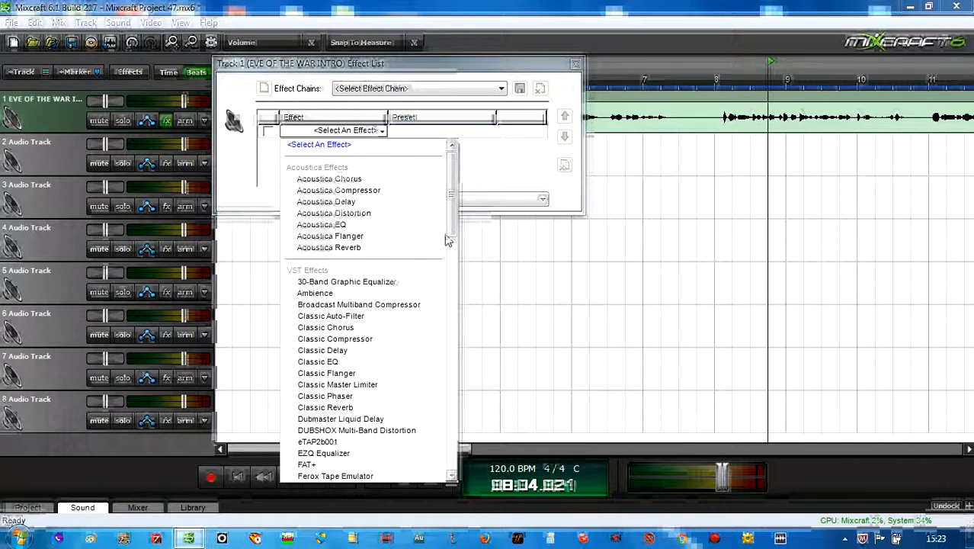
pyautogui.click(442, 225)
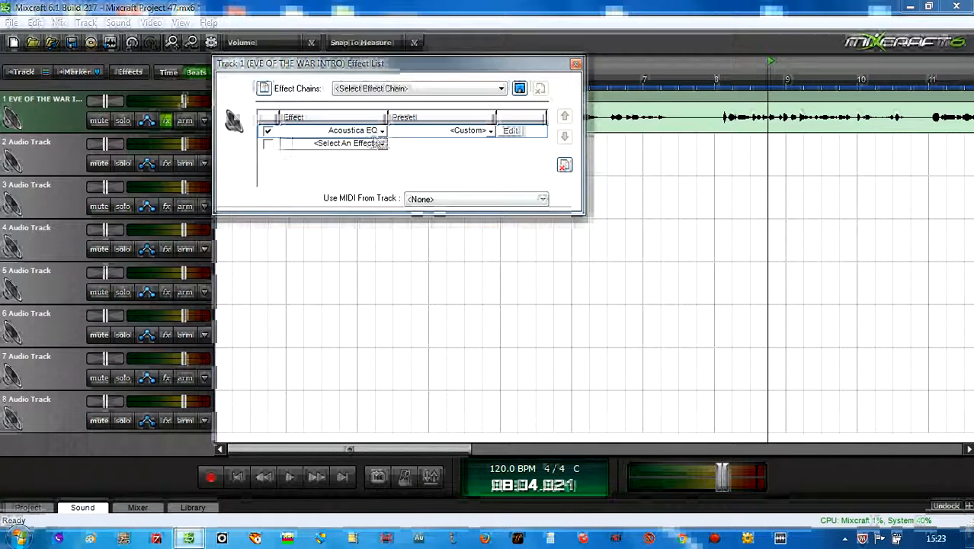
pyautogui.click(381, 143)
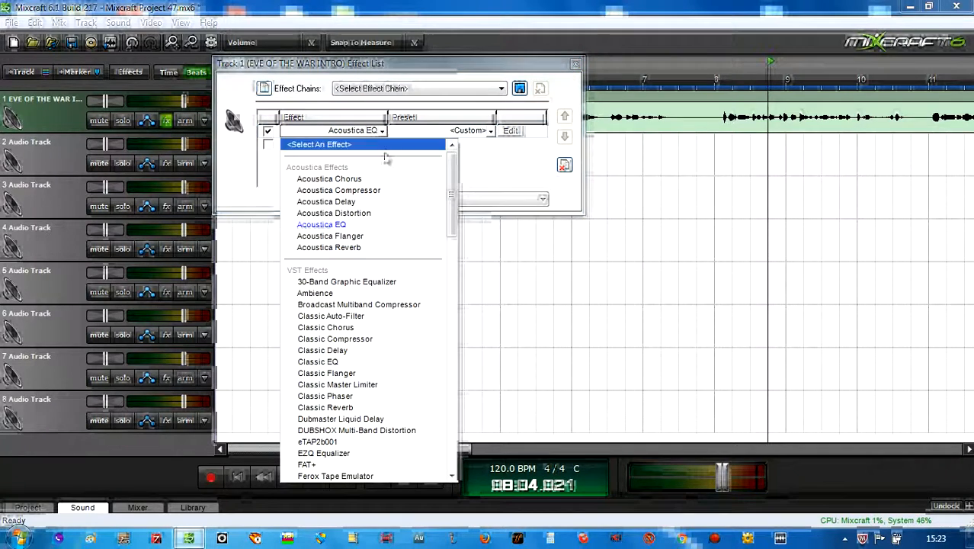
pyautogui.moveTo(451, 228); pyautogui.dragTo(467, 419)
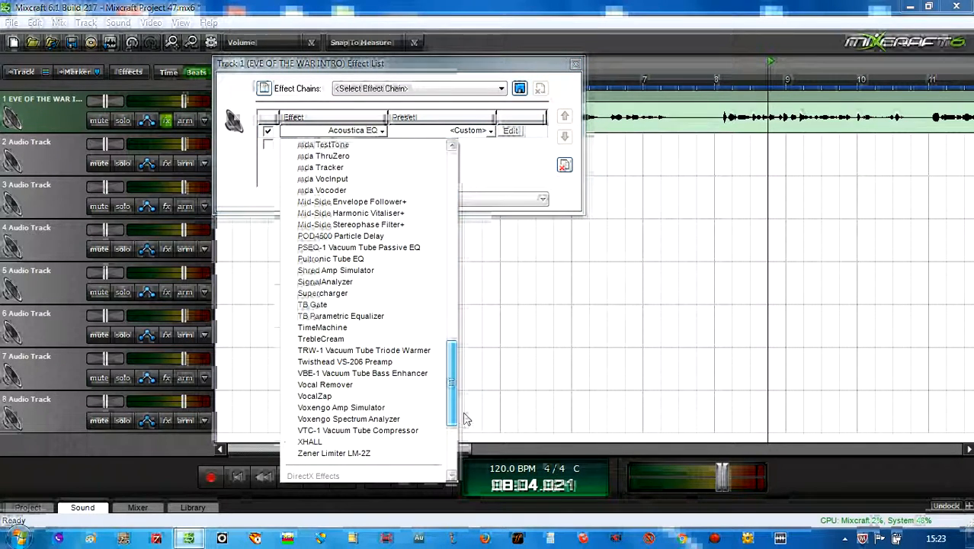
pyautogui.click(381, 418)
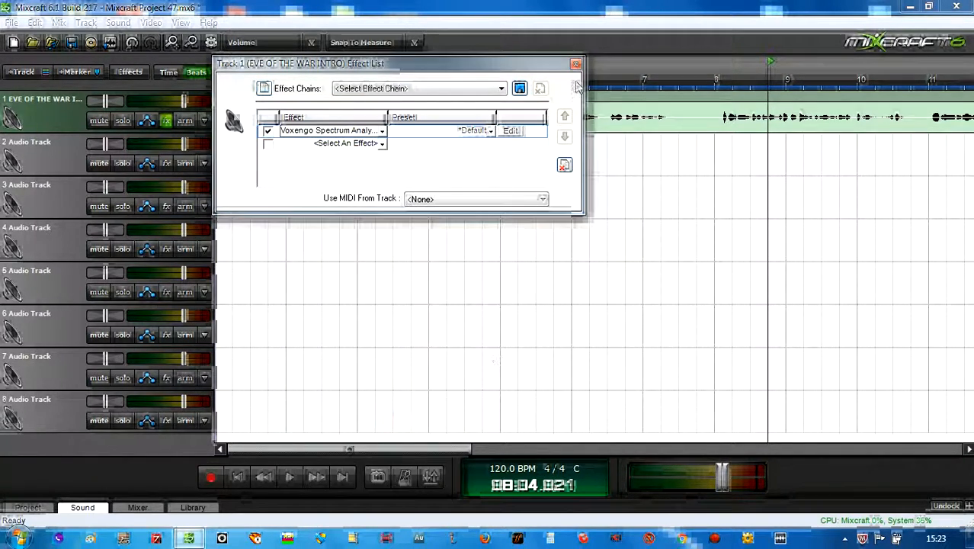
pyautogui.click(510, 131)
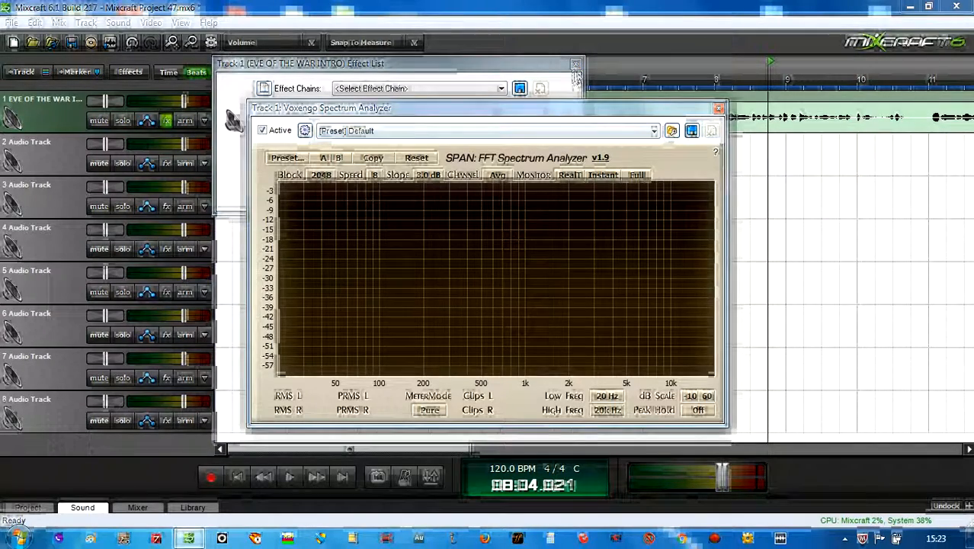
pyautogui.moveTo(610, 108); pyautogui.dragTo(607, 199)
pyautogui.moveTo(474, 200); pyautogui.dragTo(715, 187)
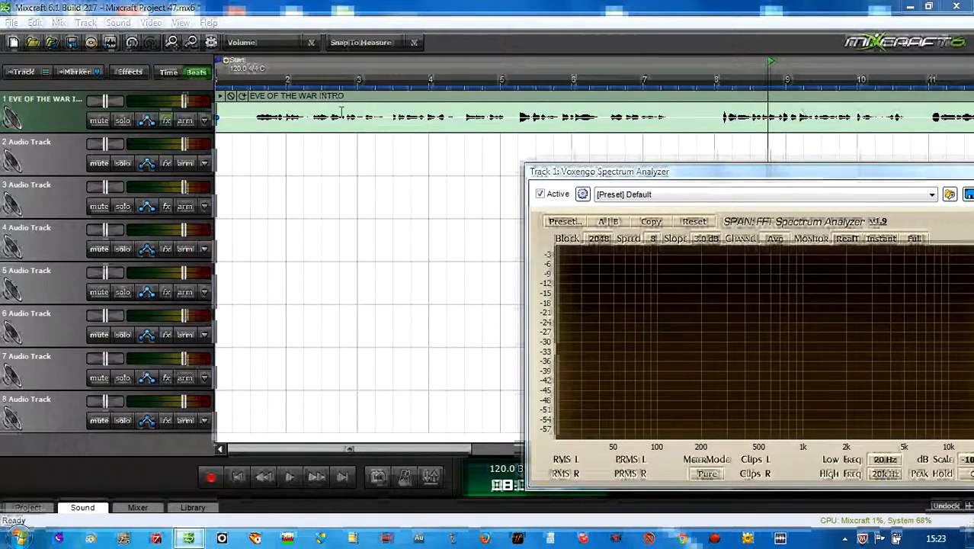
# Step: Loop the track 1 clip from bar 3 to bar 6 and play it with the spectrum analyzer in view
pyautogui.moveTo(340, 113); pyautogui.dragTo(552, 115)
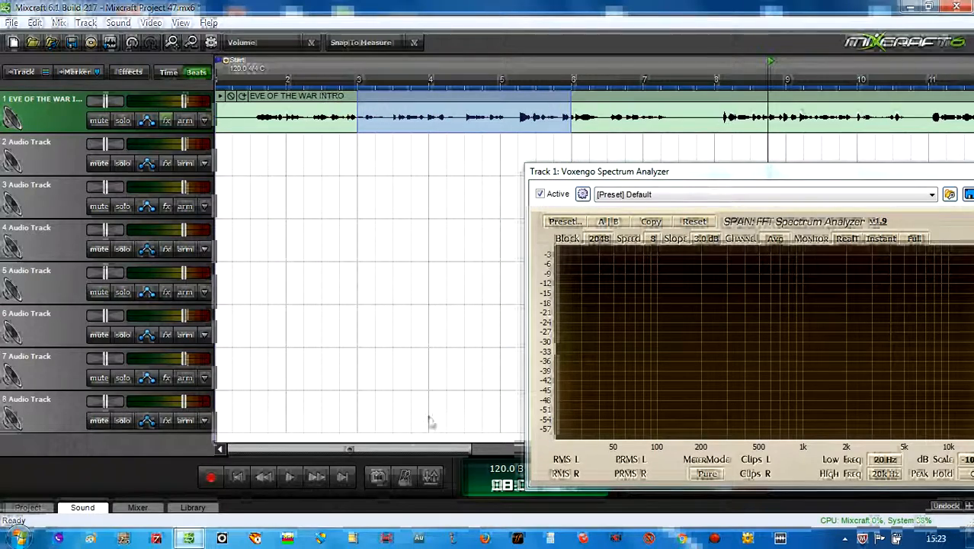
pyautogui.click(380, 477)
pyautogui.moveTo(681, 185); pyautogui.dragTo(413, 136)
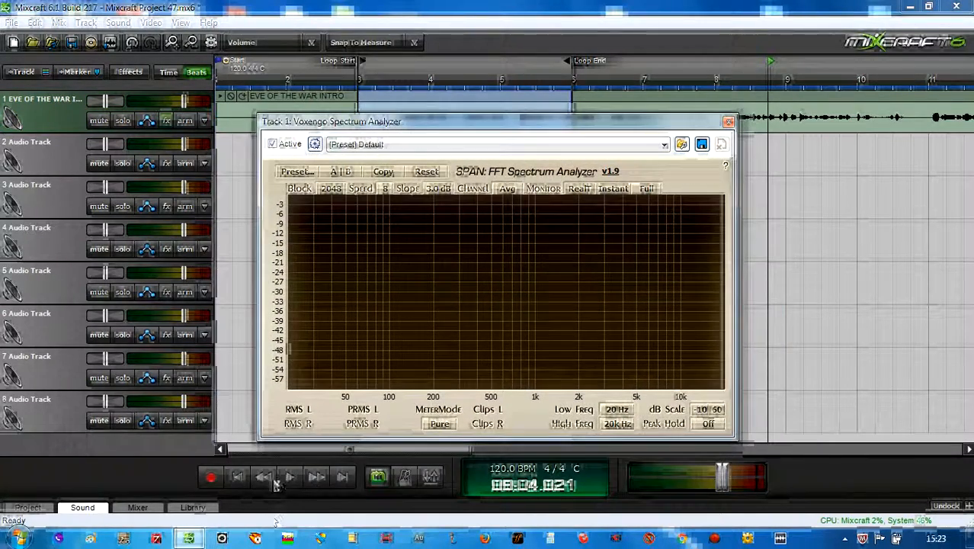
pyautogui.click(288, 477)
pyautogui.moveTo(473, 121); pyautogui.dragTo(497, 169)
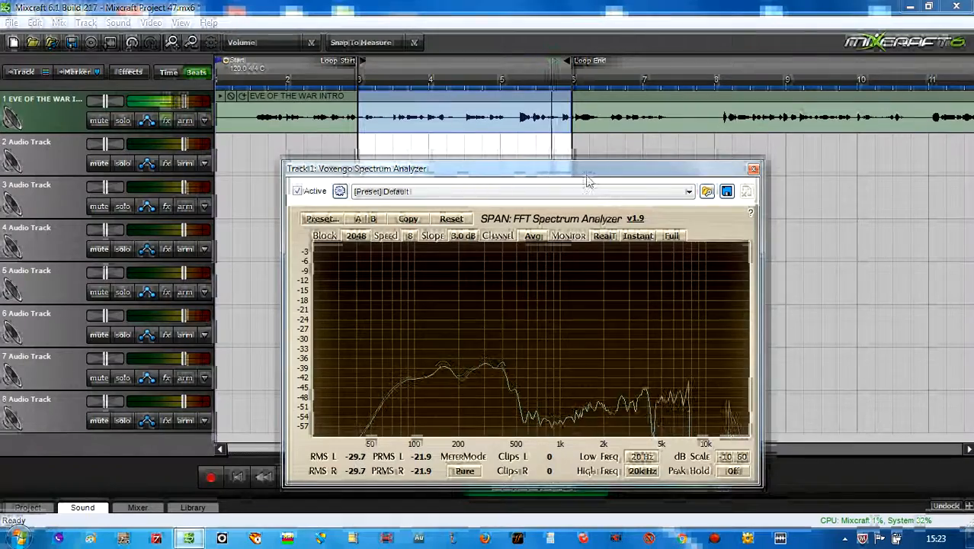
pyautogui.moveTo(587, 182); pyautogui.dragTo(487, 174)
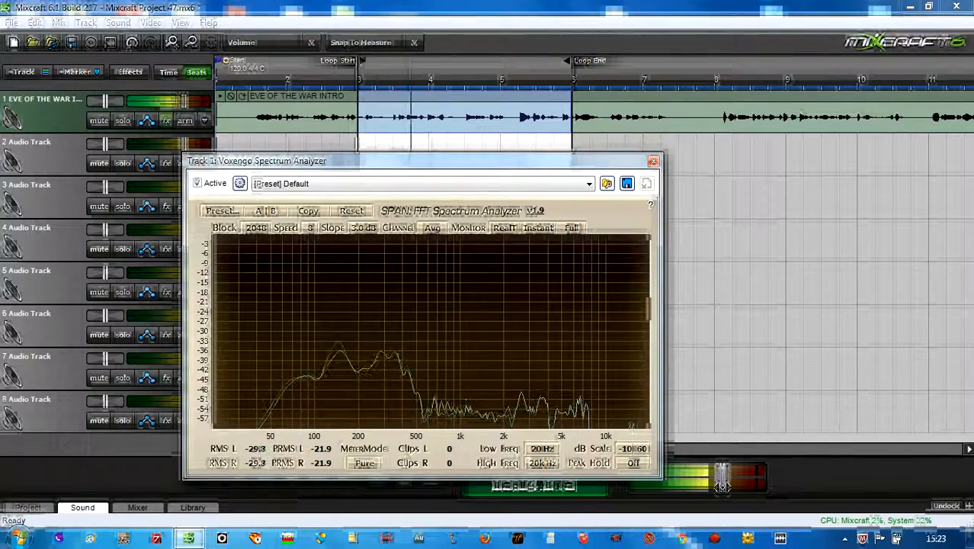
# Step: Silence the master volume while examining the live spectrum curve, and raise the volume back to -4.3 dB
pyautogui.moveTo(721, 486); pyautogui.dragTo(641, 493)
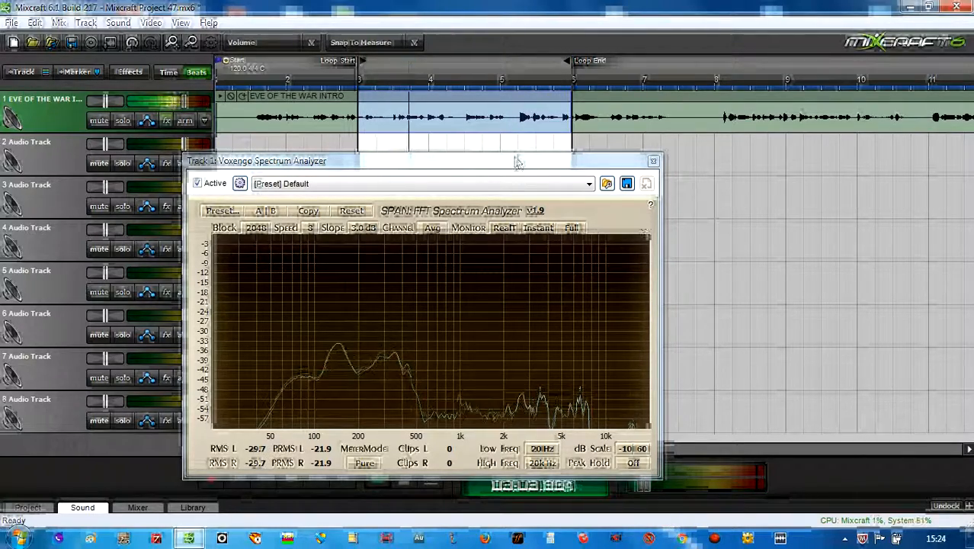
pyautogui.moveTo(516, 161); pyautogui.dragTo(620, 163)
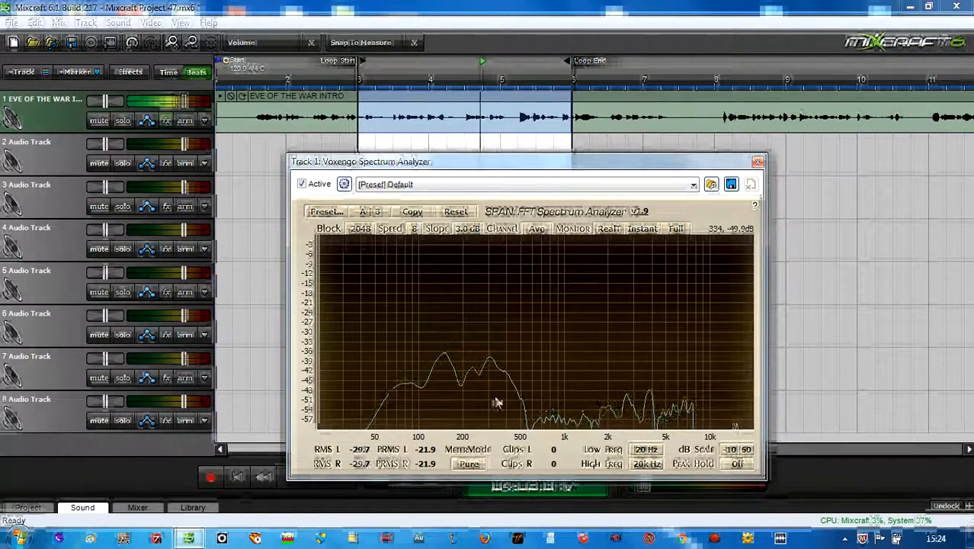
pyautogui.moveTo(539, 162); pyautogui.dragTo(372, 164)
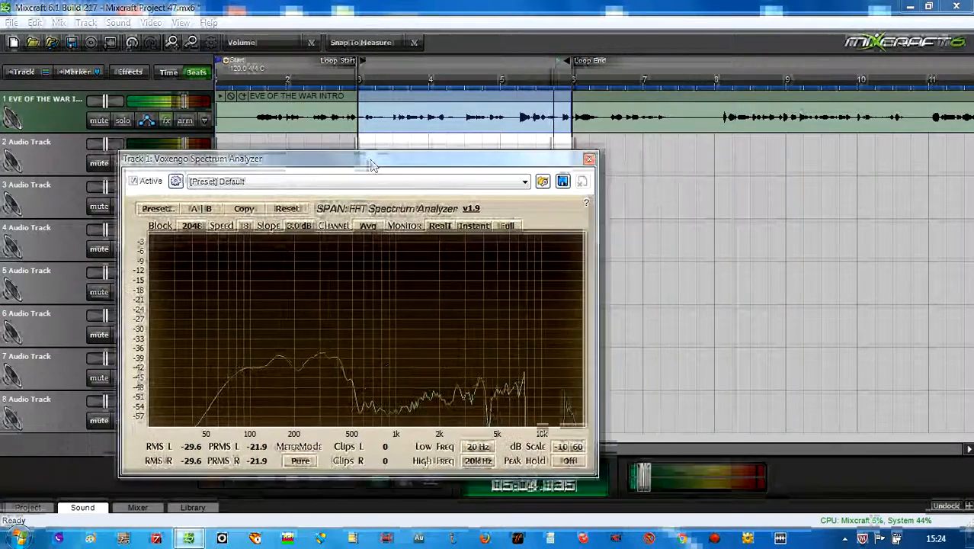
pyautogui.moveTo(642, 477); pyautogui.dragTo(709, 485)
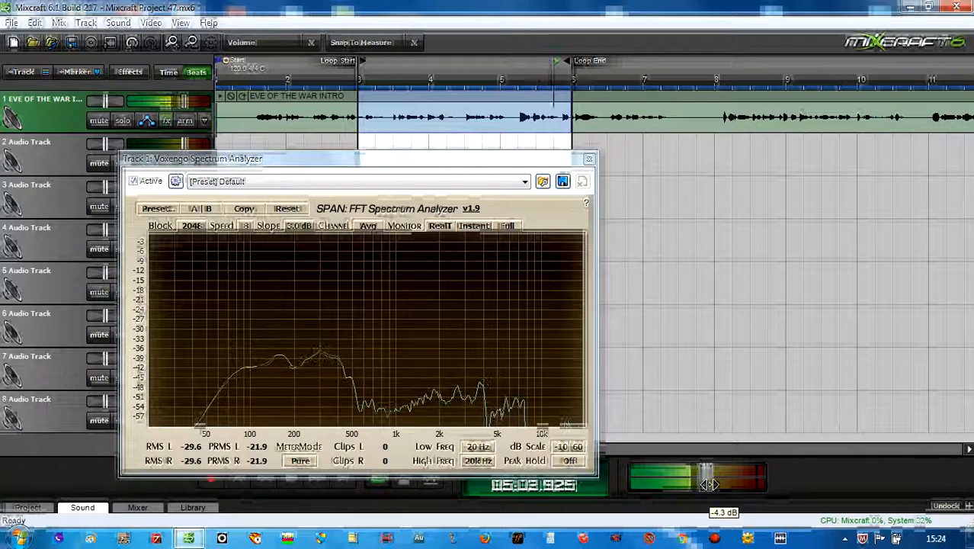
# Step: Reopen track 1's effect list and place the spectrum analyzer window lower on the screen, leaving the effect chain unselected
pyautogui.click(172, 128)
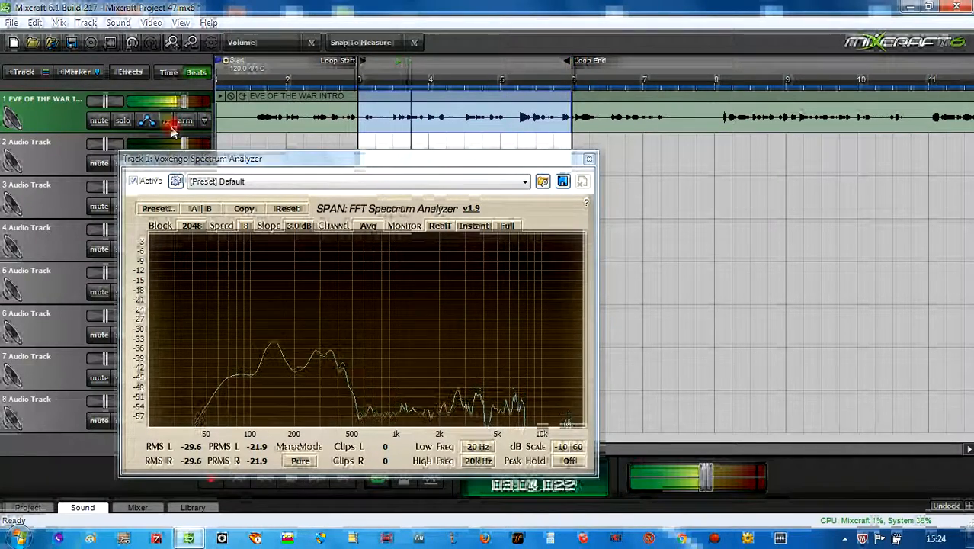
pyautogui.click(382, 145)
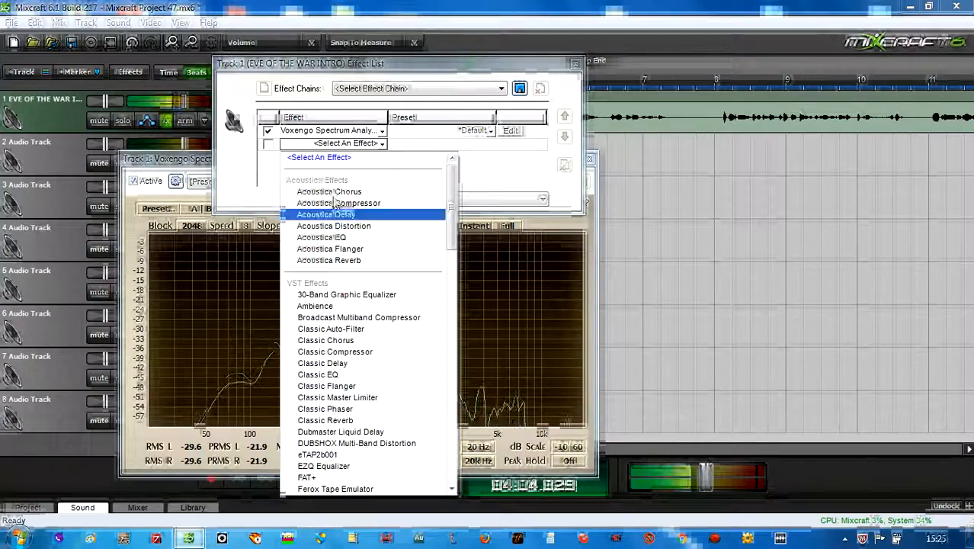
pyautogui.click(717, 256)
pyautogui.moveTo(168, 158); pyautogui.dragTo(186, 199)
pyautogui.click(440, 90)
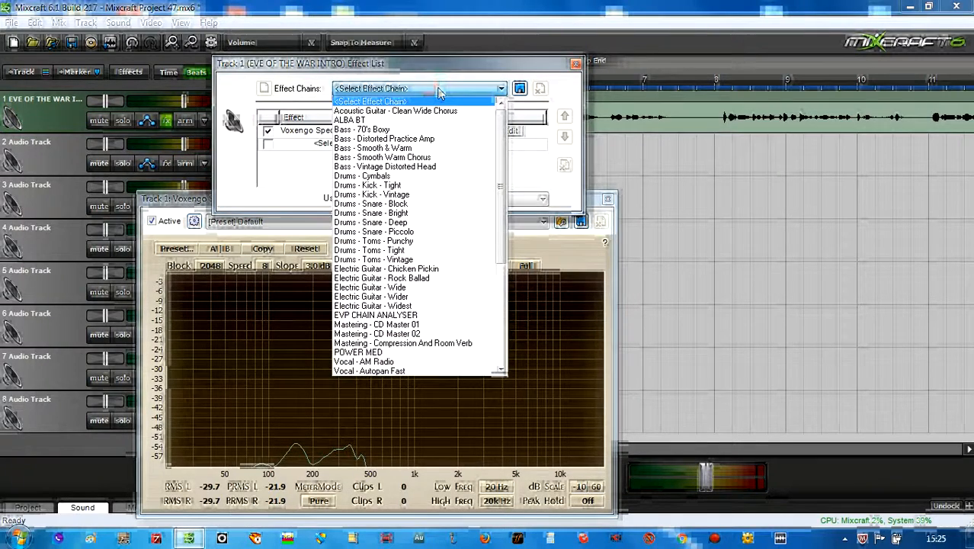
pyautogui.click(490, 88)
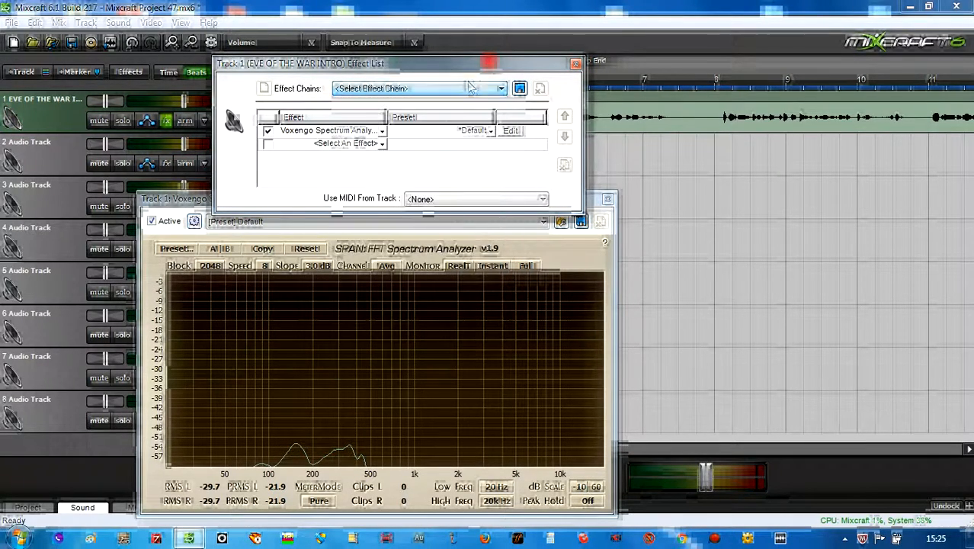
# Step: Add Acoustica EQ as the second effect on track 1 and view its frequency bands
pyautogui.click(381, 144)
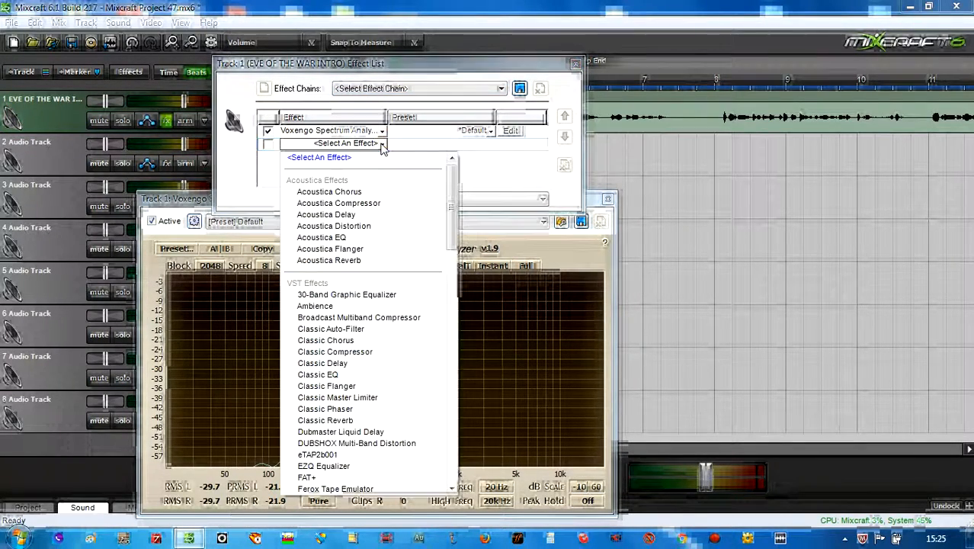
pyautogui.click(374, 238)
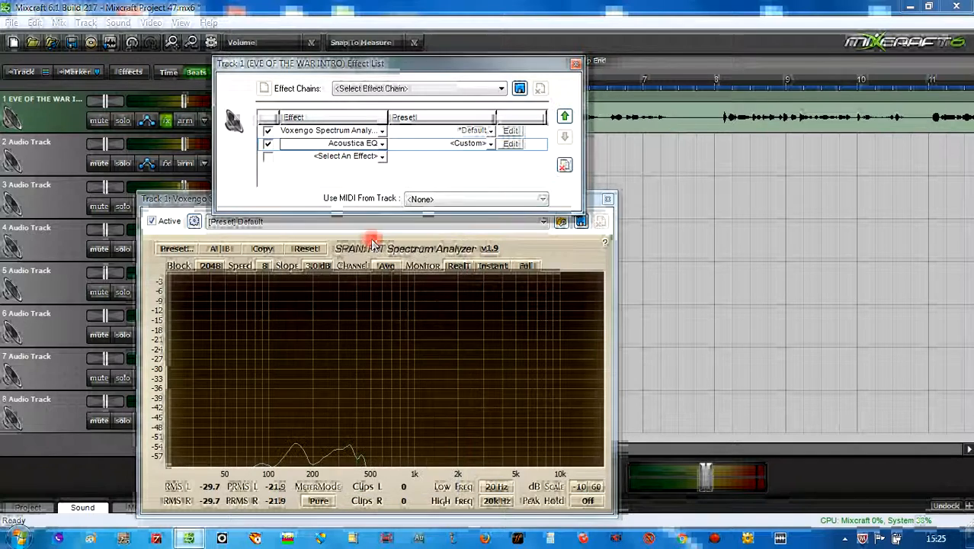
pyautogui.click(511, 144)
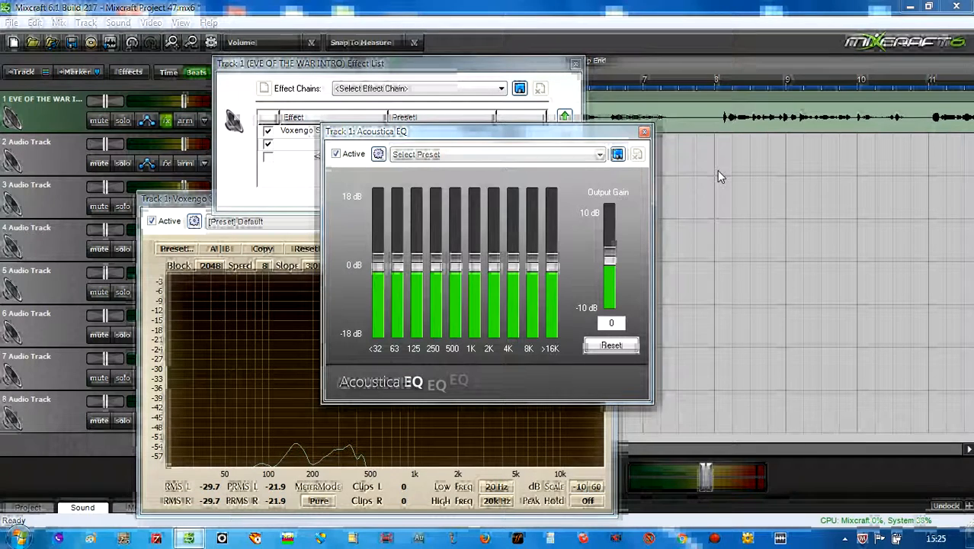
pyautogui.click(644, 134)
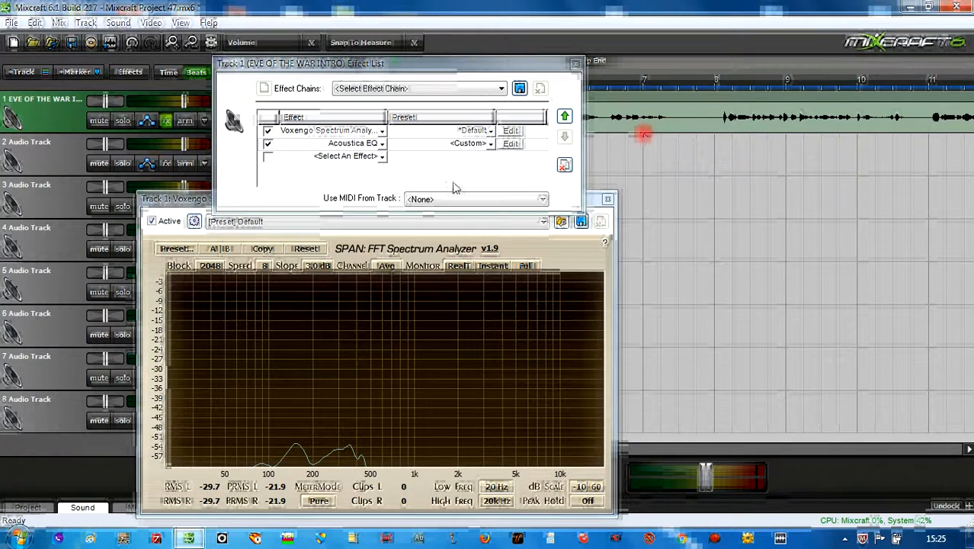
# Step: Replace Acoustica EQ with KarmaFX Equalizer in track 1's second effect slot
pyautogui.click(382, 144)
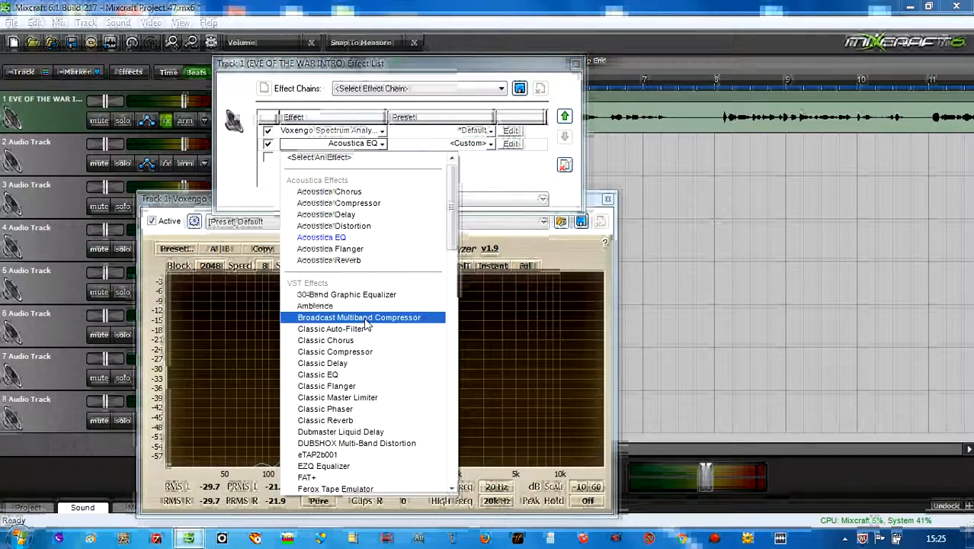
pyautogui.moveTo(450, 214); pyautogui.dragTo(453, 287)
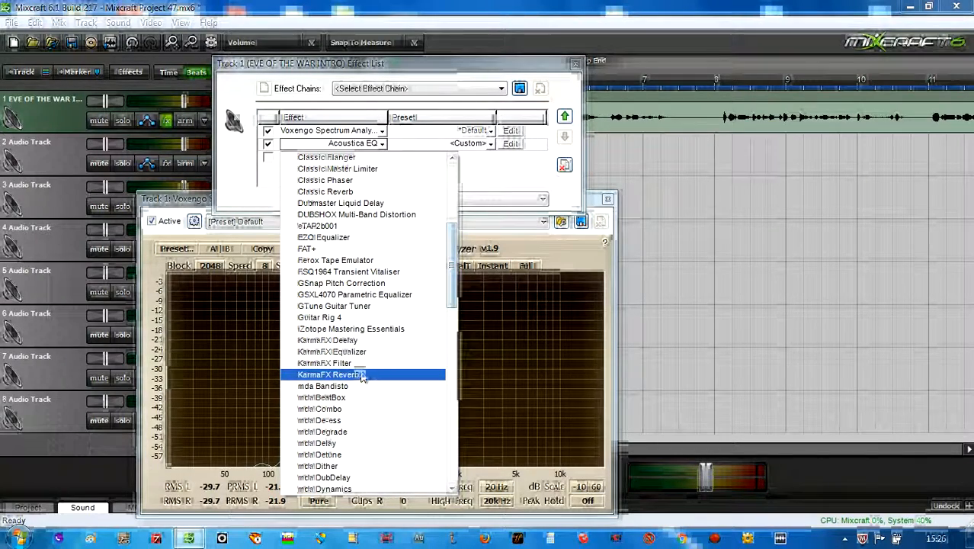
pyautogui.click(349, 352)
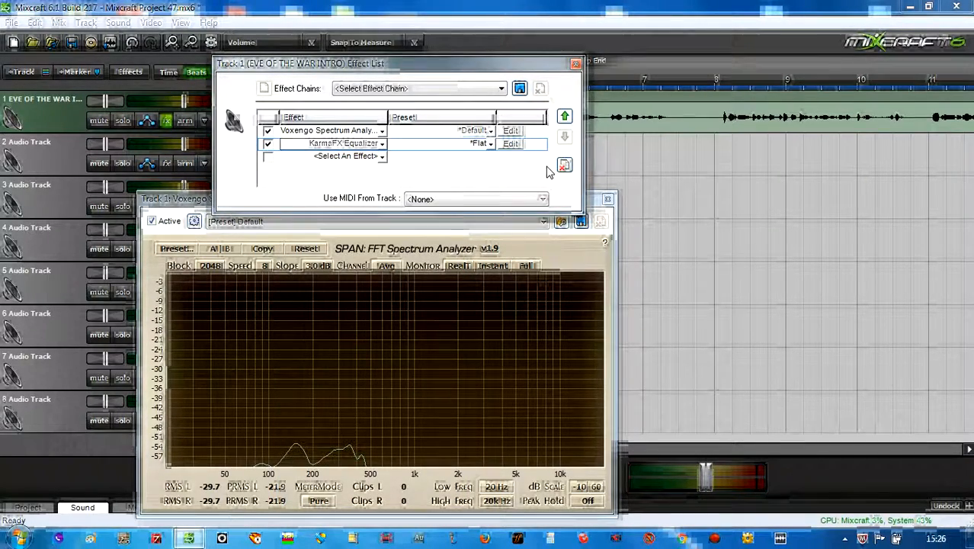
# Step: Open the KarmaFX Equalizer for editing on track 1 and close the effect list
pyautogui.click(509, 144)
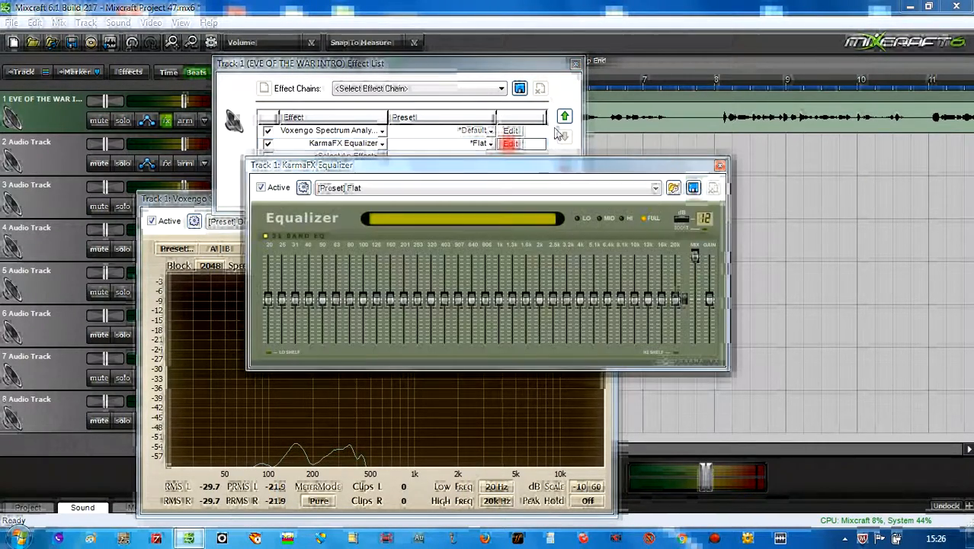
pyautogui.click(575, 66)
pyautogui.click(551, 176)
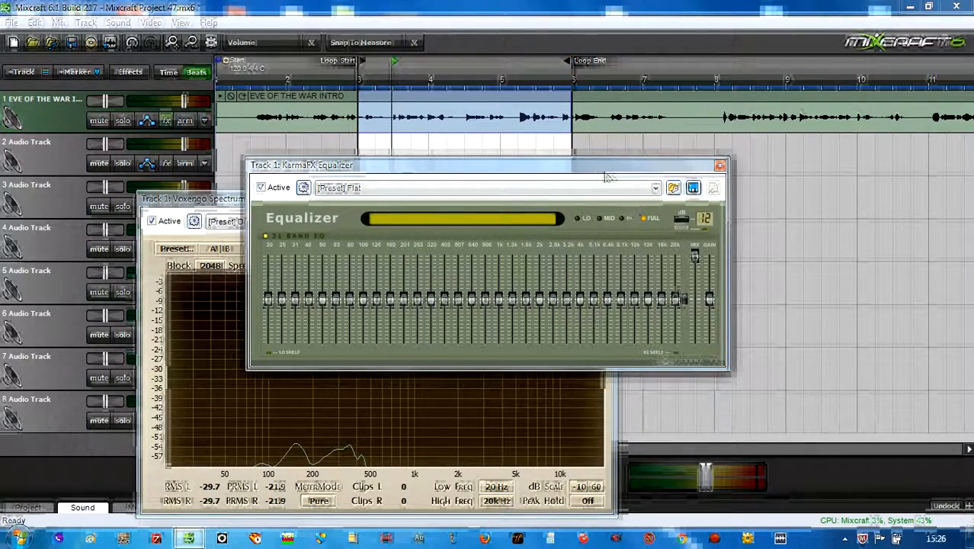
# Step: Arrange the spectrum analyzer and KarmaFX Equalizer windows side by side below track 1's waveform
pyautogui.moveTo(605, 173); pyautogui.dragTo(841, 190)
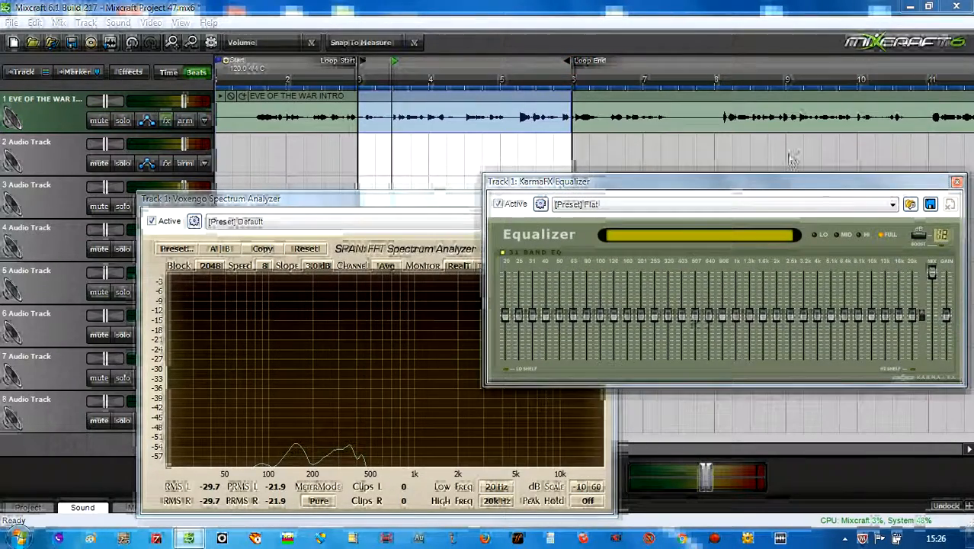
pyautogui.moveTo(758, 180); pyautogui.dragTo(672, 175)
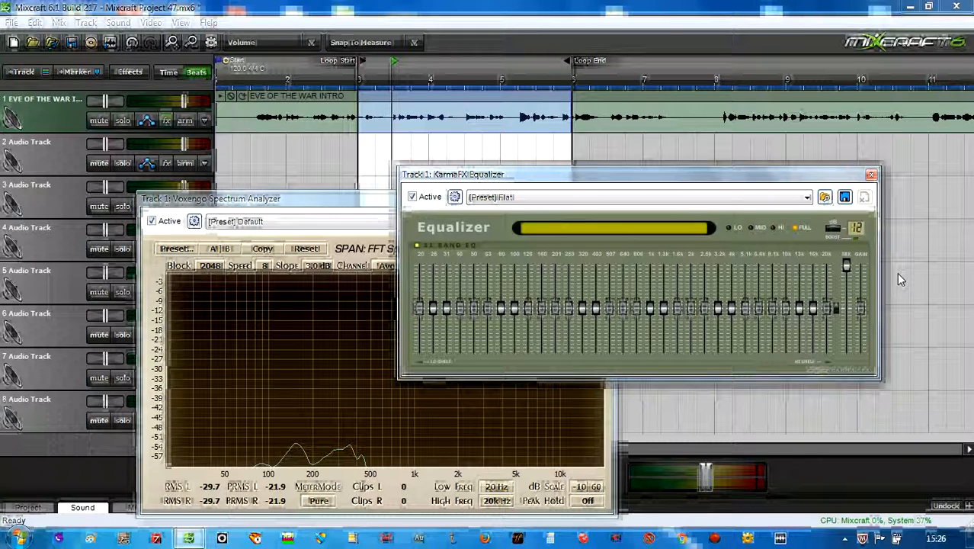
pyautogui.moveTo(710, 174); pyautogui.dragTo(794, 147)
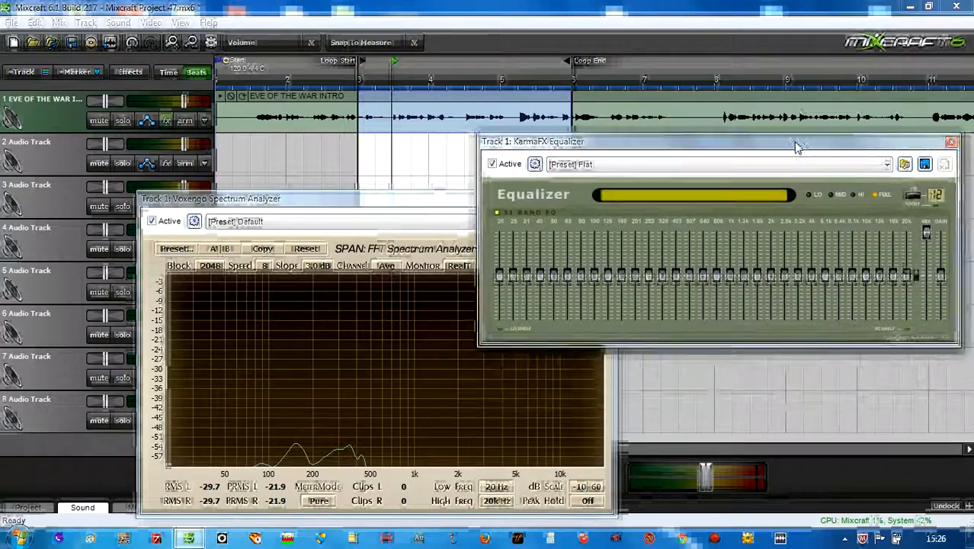
pyautogui.moveTo(515, 147); pyautogui.dragTo(432, 189)
pyautogui.moveTo(366, 199); pyautogui.dragTo(232, 153)
pyautogui.moveTo(580, 186); pyautogui.dragTo(689, 157)
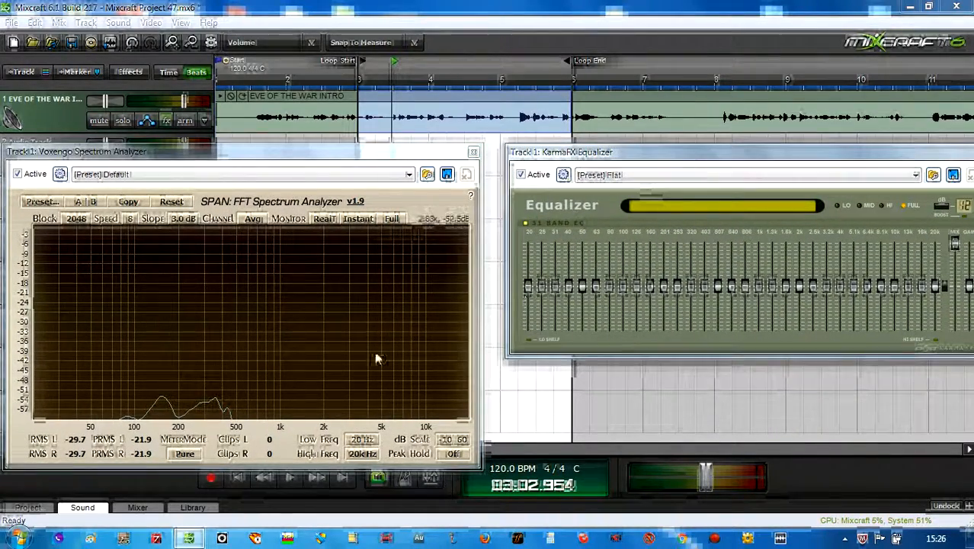
# Step: Play the looped section at a slightly lower master volume and place the whole equalizer window within view
pyautogui.click(290, 482)
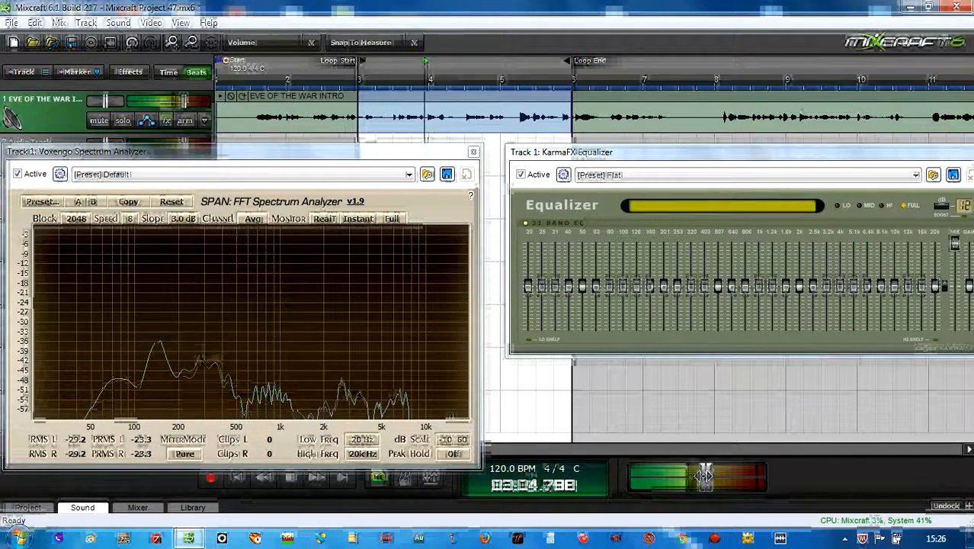
pyautogui.moveTo(703, 476)
pyautogui.mouseDown()
pyautogui.moveTo(686, 477)
pyautogui.moveTo(695, 477)
pyautogui.mouseUp()
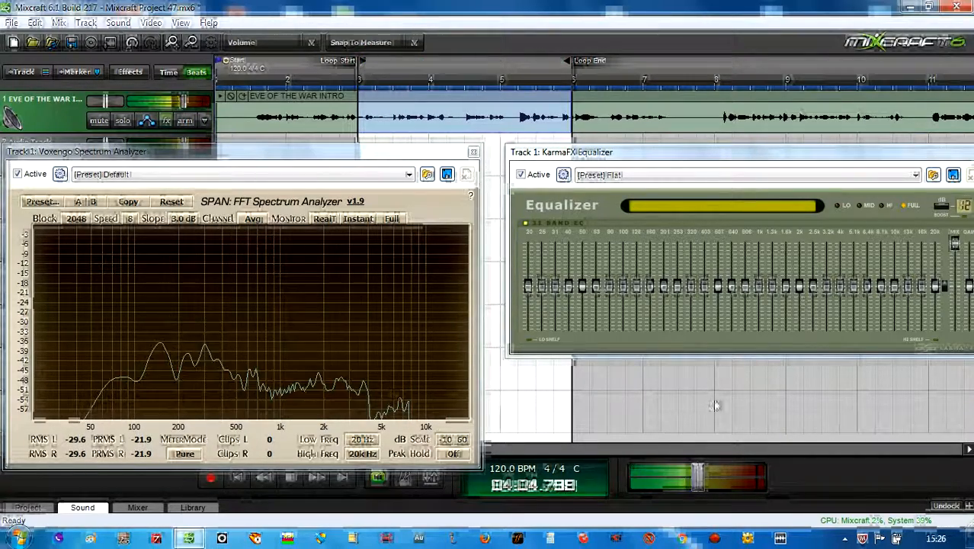
pyautogui.moveTo(759, 153); pyautogui.dragTo(736, 151)
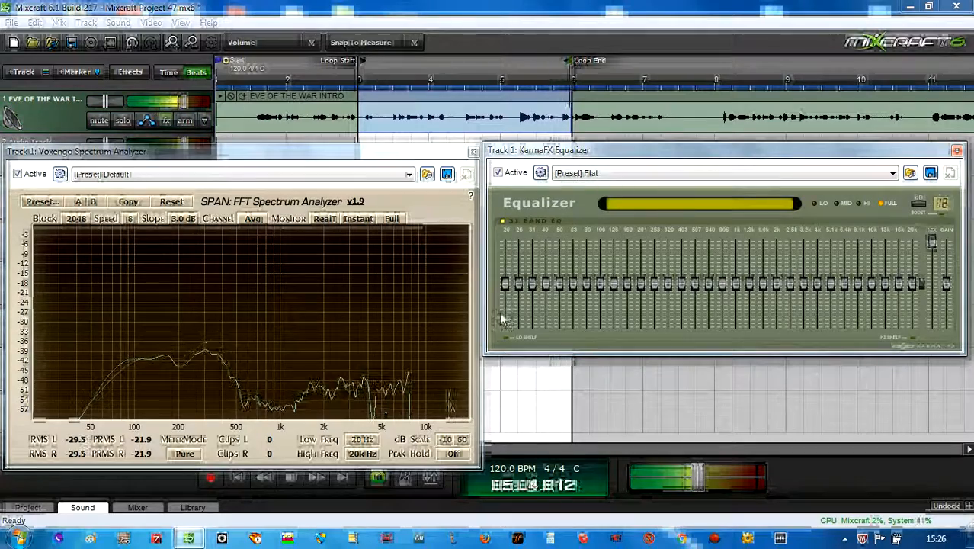
# Step: Cut the equalizer bands from 20 Hz to 13 kHz to about -12 dB and compare the sound with the equalizer off and on
pyautogui.moveTo(504, 283)
pyautogui.mouseDown()
pyautogui.moveTo(505, 328)
pyautogui.moveTo(532, 328)
pyautogui.mouseUp()
pyautogui.moveTo(545, 284); pyautogui.dragTo(545, 327)
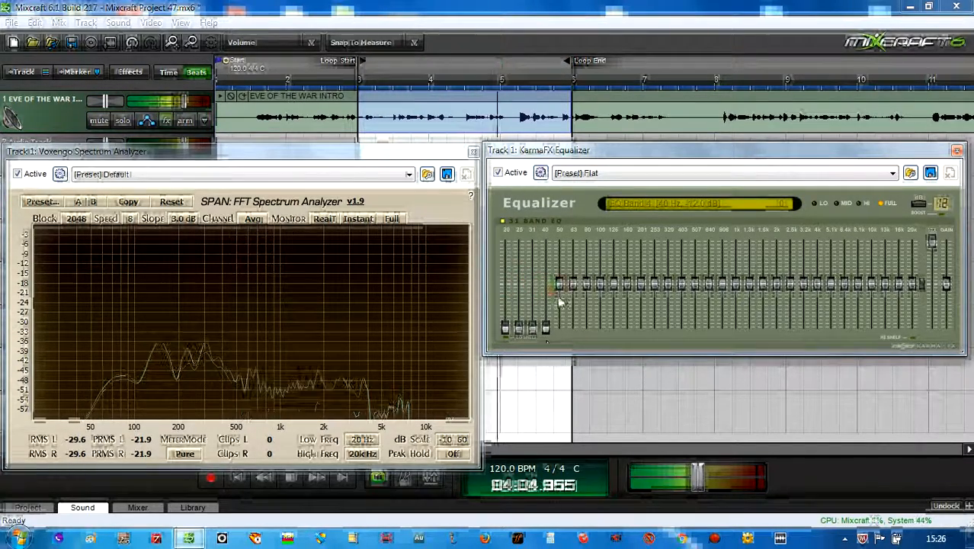
pyautogui.moveTo(560, 284); pyautogui.dragTo(560, 328)
pyautogui.moveTo(573, 284)
pyautogui.mouseDown()
pyautogui.moveTo(573, 328)
pyautogui.moveTo(586, 328)
pyautogui.mouseUp()
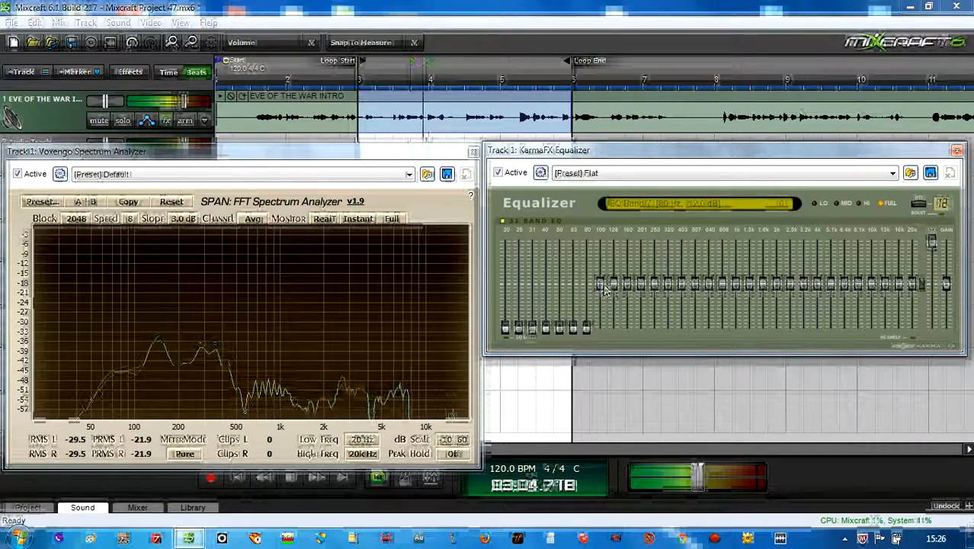
pyautogui.moveTo(599, 284); pyautogui.dragTo(600, 328)
pyautogui.moveTo(613, 284); pyautogui.dragTo(614, 327)
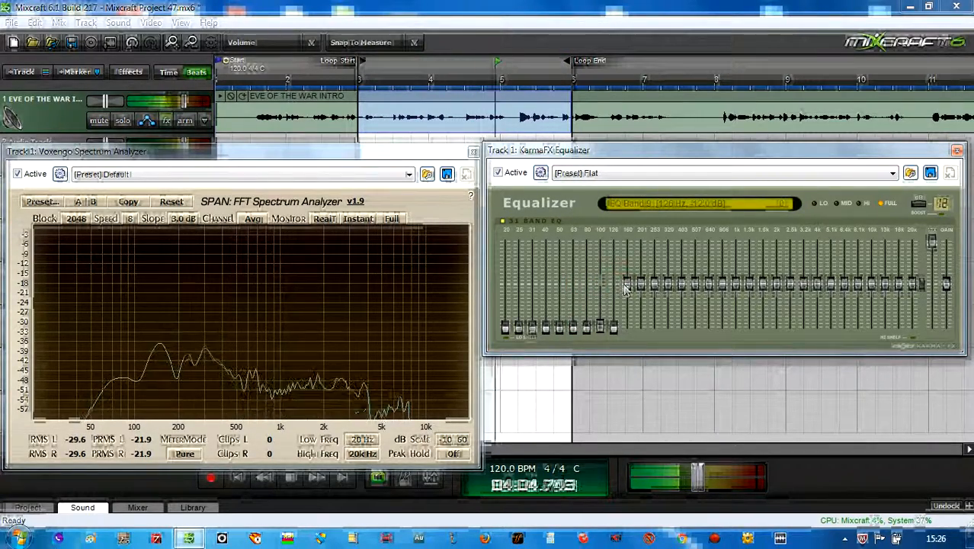
pyautogui.moveTo(627, 284)
pyautogui.mouseDown()
pyautogui.moveTo(627, 327)
pyautogui.moveTo(638, 279)
pyautogui.moveTo(640, 328)
pyautogui.mouseUp()
pyautogui.moveTo(654, 280)
pyautogui.mouseDown()
pyautogui.moveTo(655, 328)
pyautogui.moveTo(668, 328)
pyautogui.mouseUp()
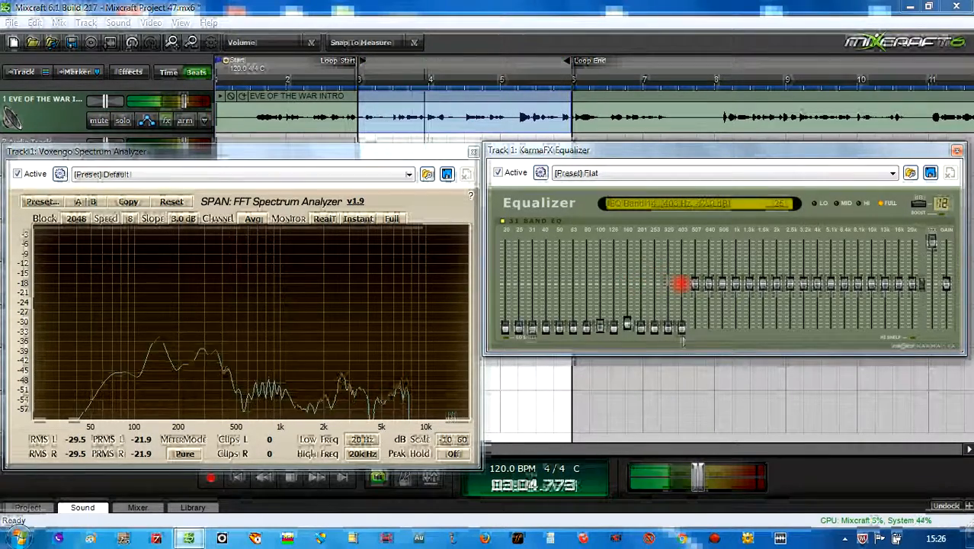
pyautogui.moveTo(695, 286)
pyautogui.mouseDown()
pyautogui.moveTo(695, 328)
pyautogui.moveTo(709, 328)
pyautogui.mouseUp()
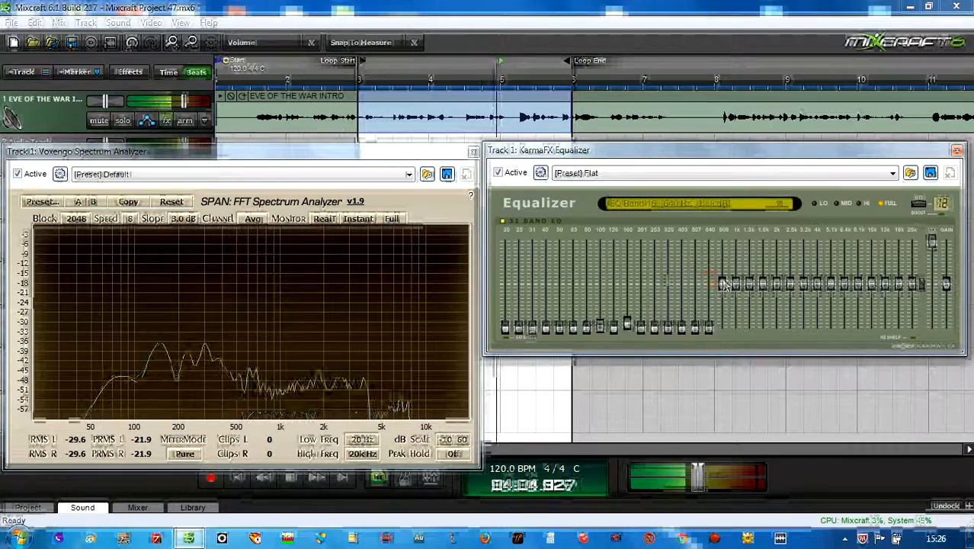
pyautogui.moveTo(721, 283); pyautogui.dragTo(721, 328)
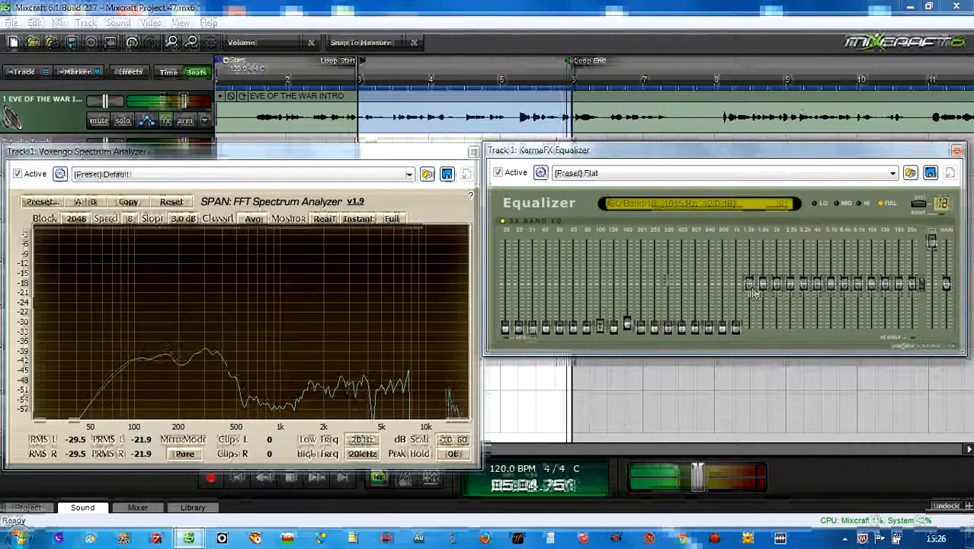
pyautogui.moveTo(750, 285); pyautogui.dragTo(750, 327)
pyautogui.moveTo(762, 283); pyautogui.dragTo(765, 329)
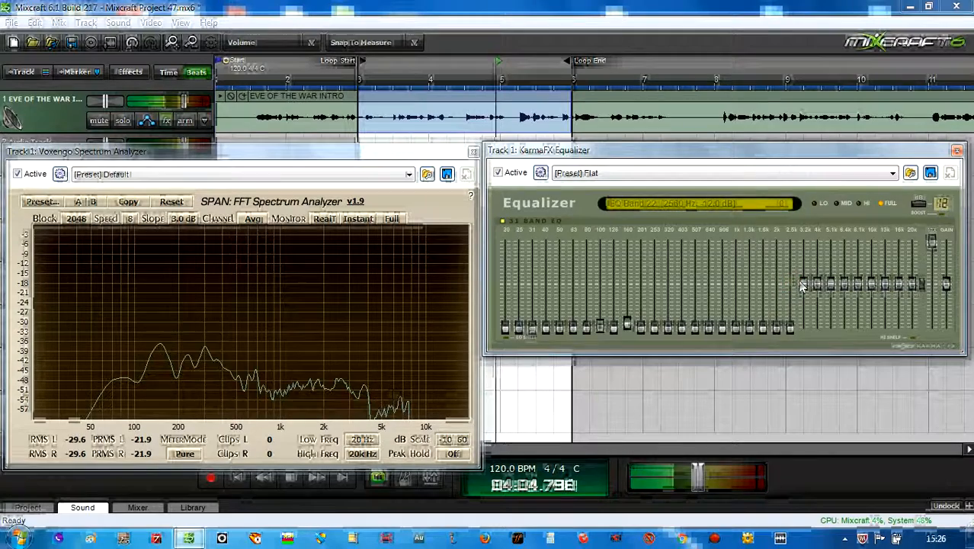
pyautogui.moveTo(805, 284); pyautogui.dragTo(805, 328)
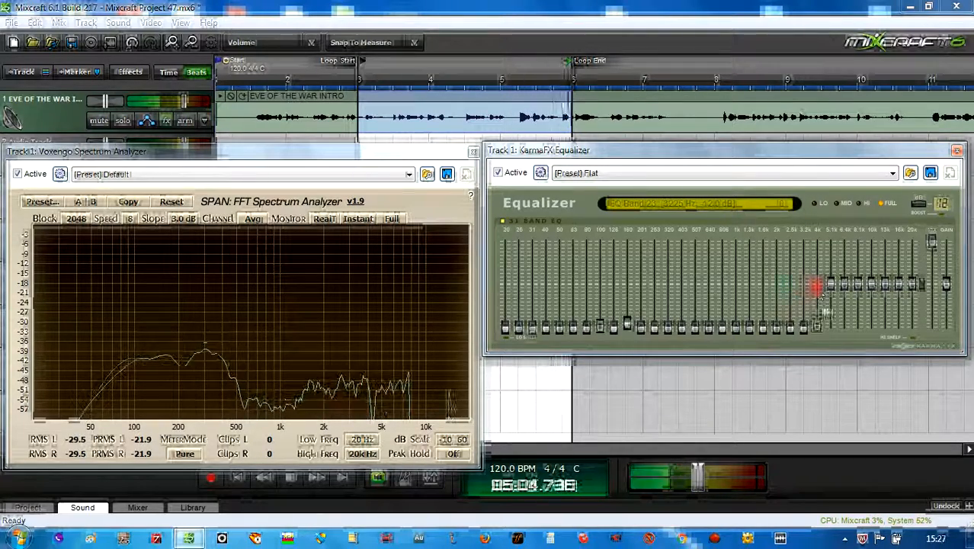
pyautogui.moveTo(830, 283); pyautogui.dragTo(832, 329)
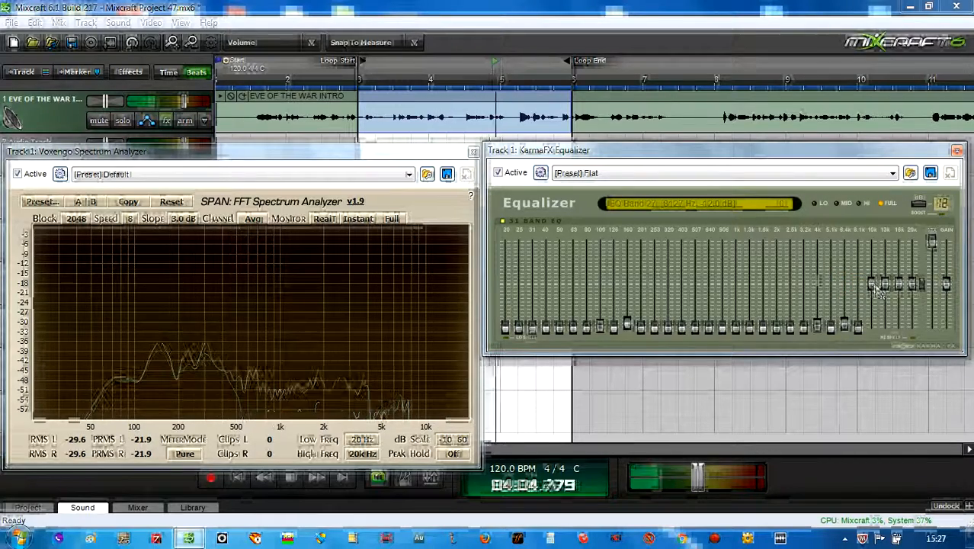
pyautogui.moveTo(872, 283)
pyautogui.mouseDown()
pyautogui.moveTo(872, 314)
pyautogui.moveTo(885, 328)
pyautogui.mouseUp()
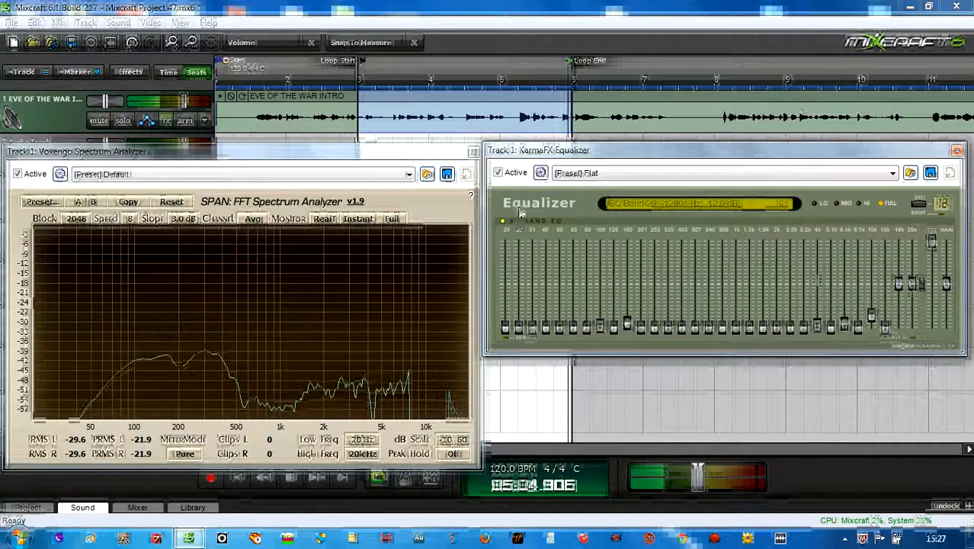
pyautogui.click(497, 174)
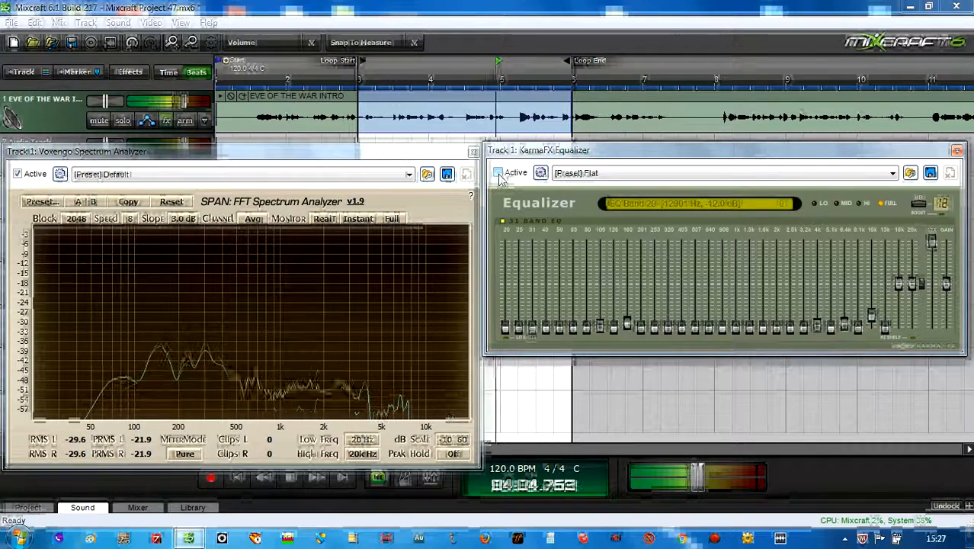
pyautogui.click(498, 173)
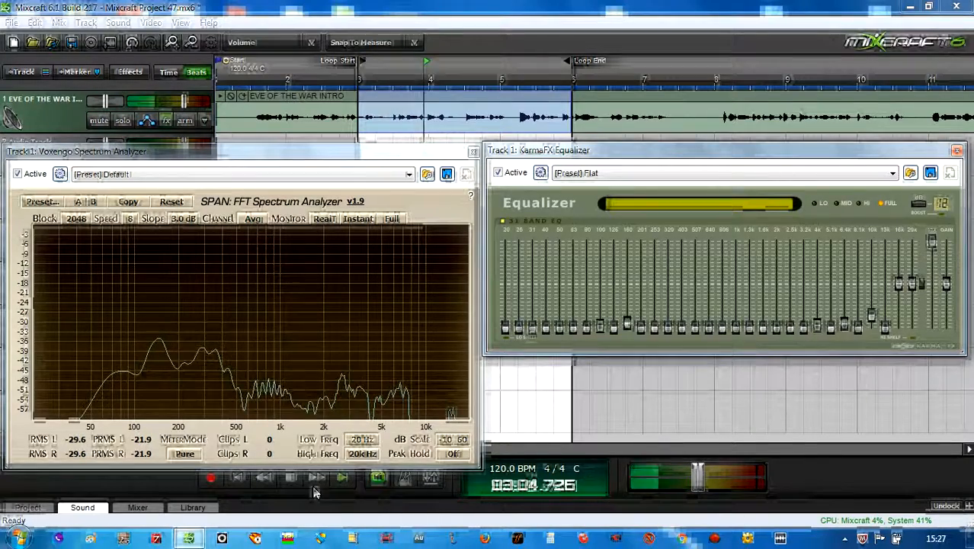
# Step: Load the Shine On preset in the equalizer, then bypass the equalizer during playback
pyautogui.click(893, 173)
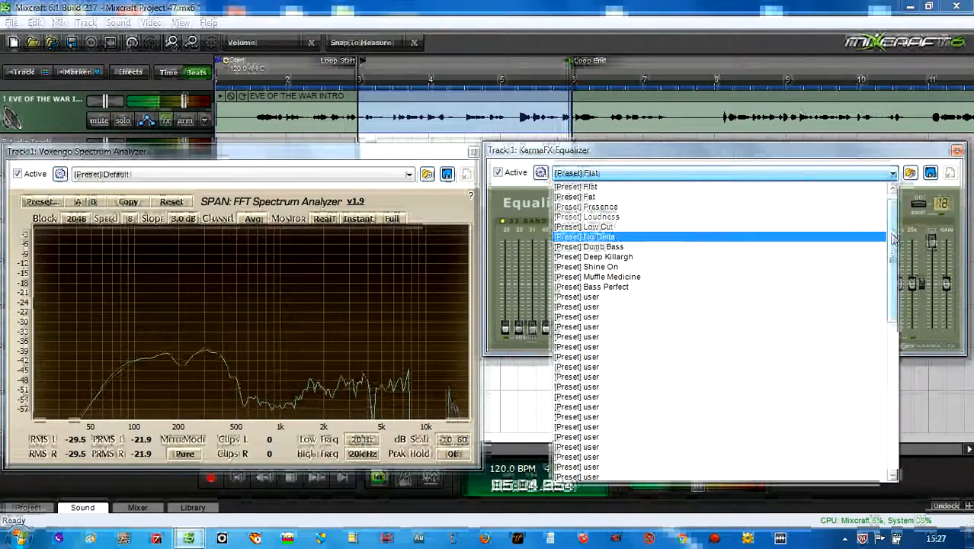
pyautogui.click(683, 266)
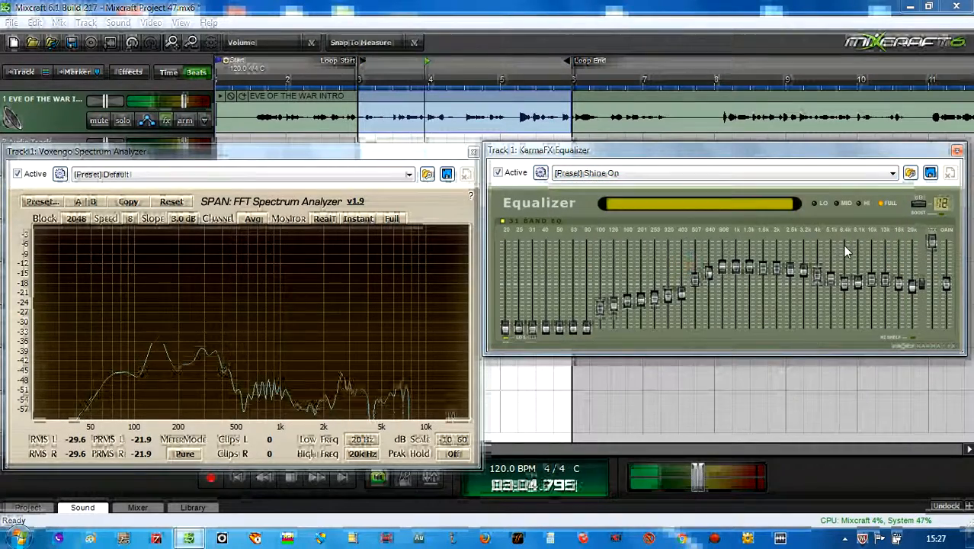
pyautogui.click(499, 173)
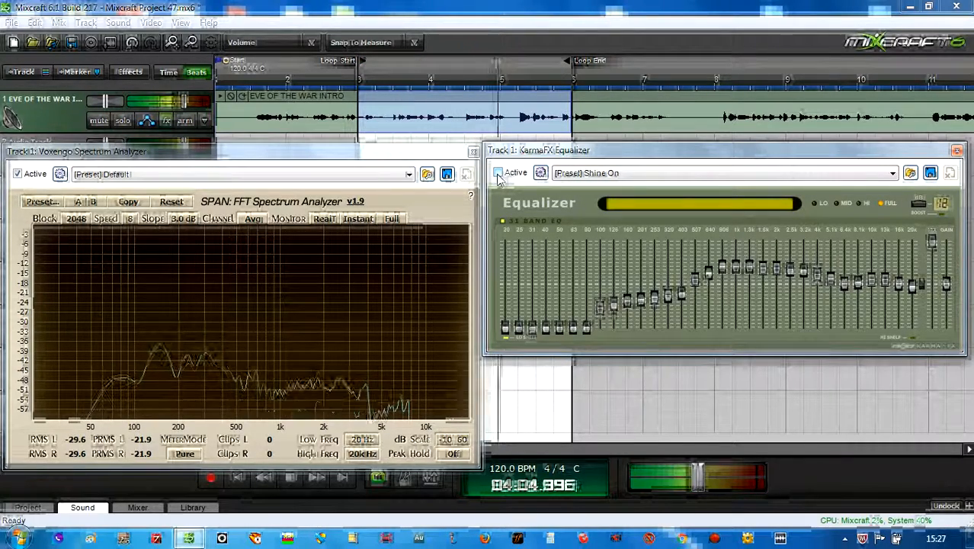
# Step: Raise the master volume and compare the looped section with the Shine On equalizer switched on and off, leaving it active
pyautogui.moveTo(694, 477); pyautogui.dragTo(721, 476)
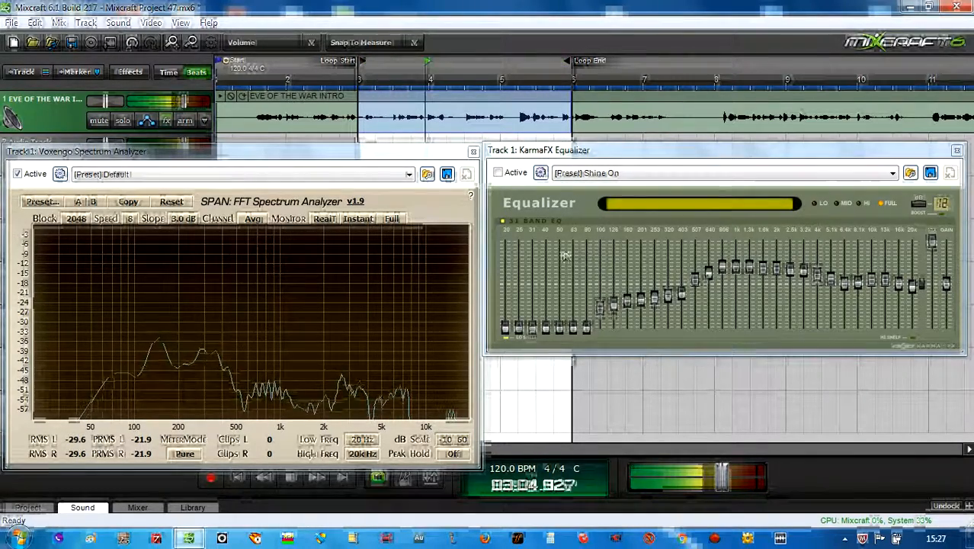
pyautogui.click(499, 174)
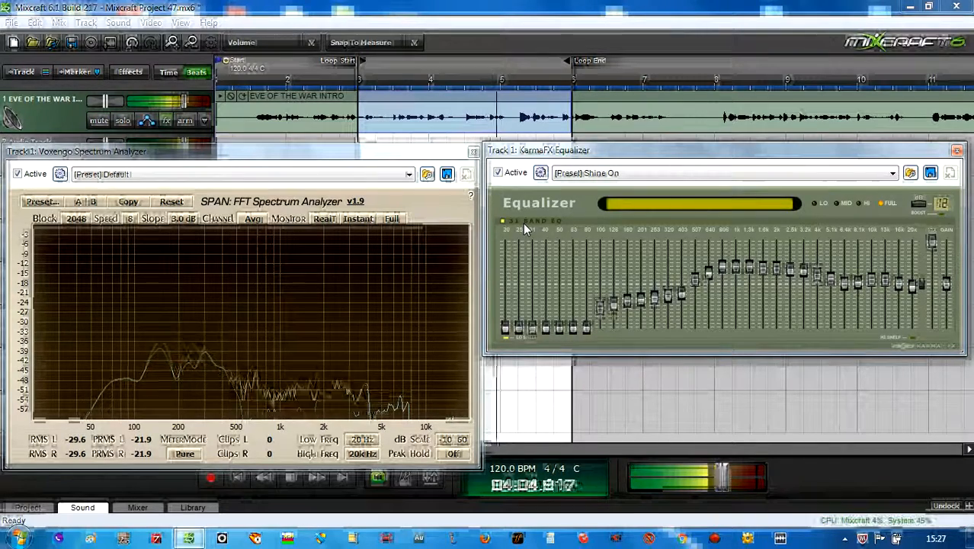
pyautogui.click(499, 173)
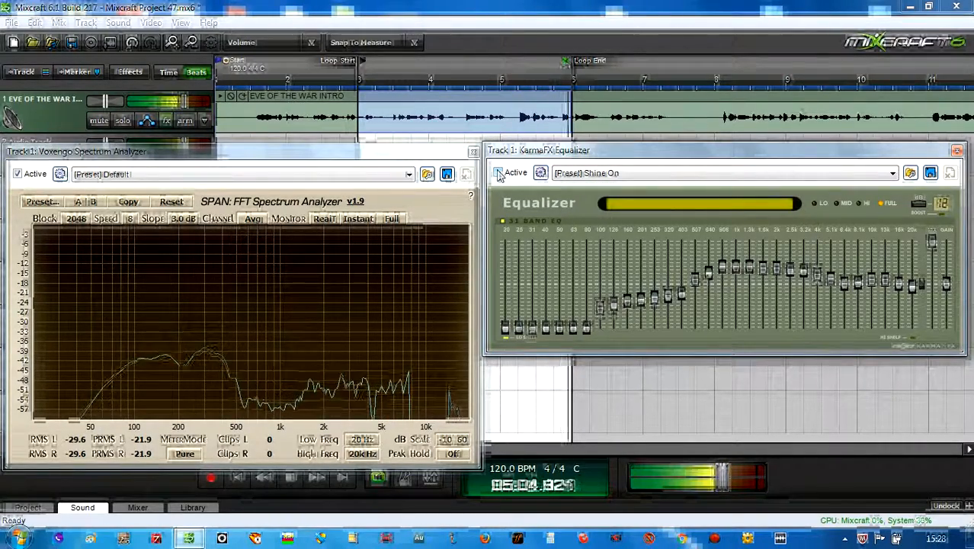
pyautogui.click(499, 173)
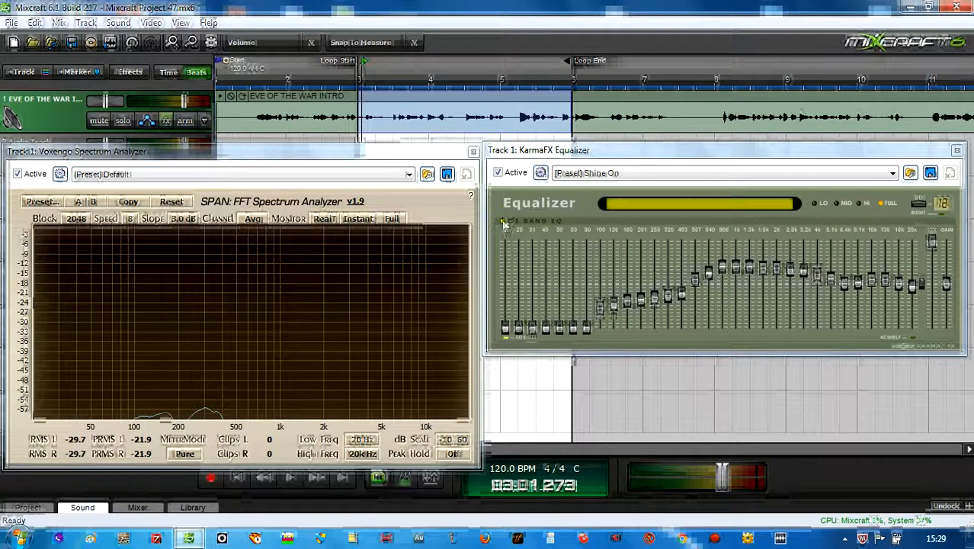
# Step: Play the loop with the equalizer bypassed, reactivate it during playback to compare the sound, and stop playback
pyautogui.click(497, 173)
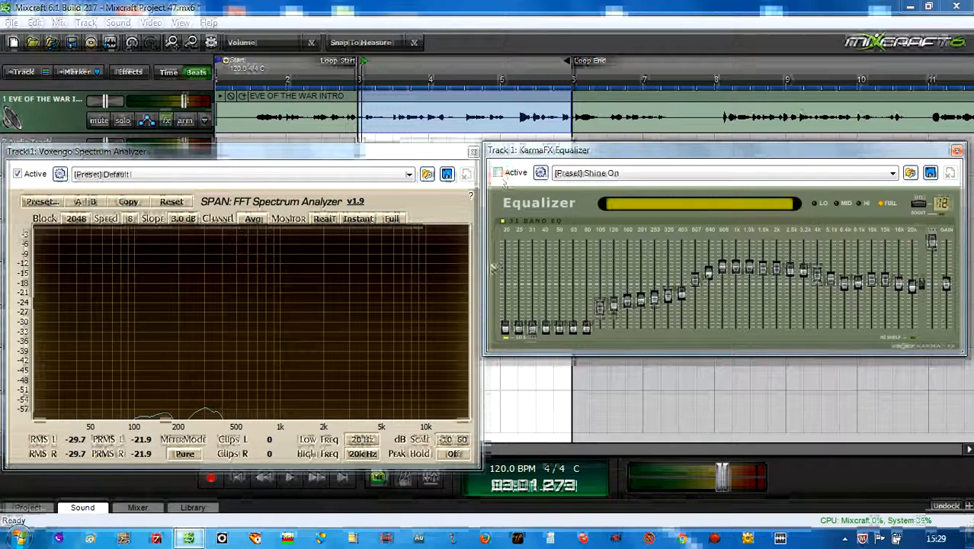
pyautogui.click(289, 479)
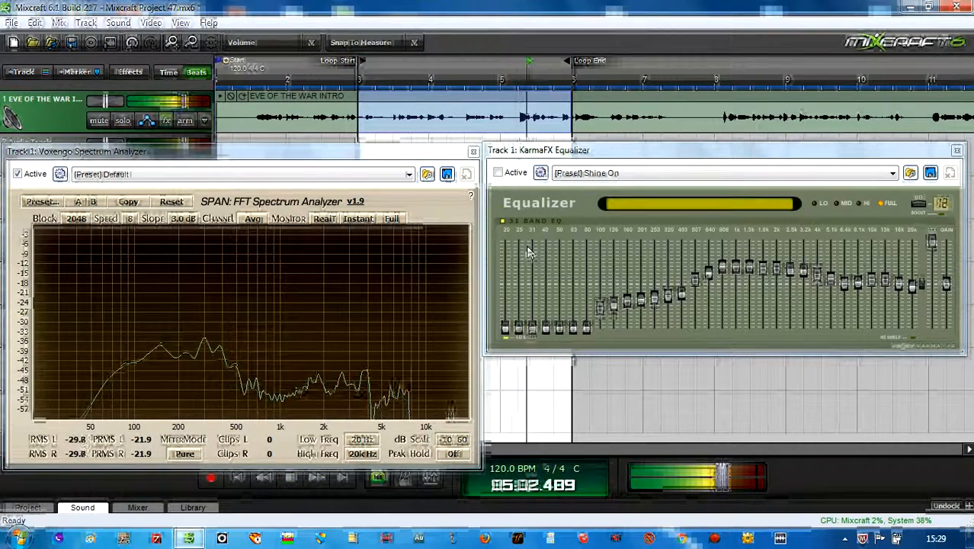
pyautogui.click(498, 172)
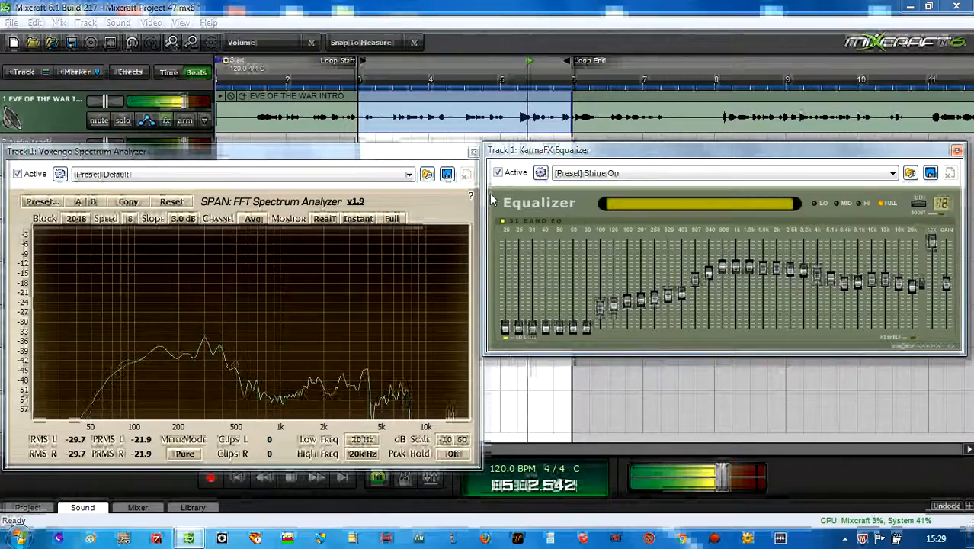
pyautogui.click(298, 484)
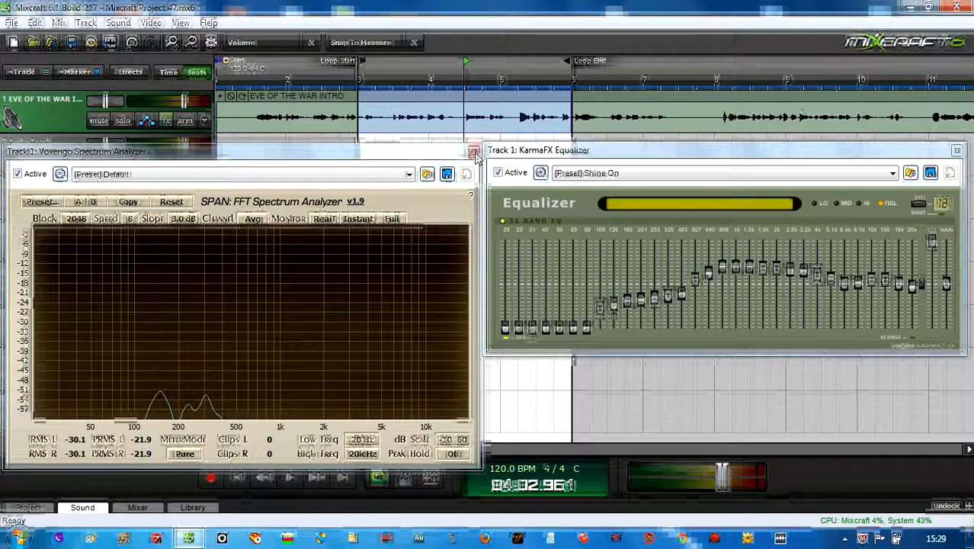
# Step: Close the spectrum analyzer and KarmaFX Equalizer windows
pyautogui.click(473, 152)
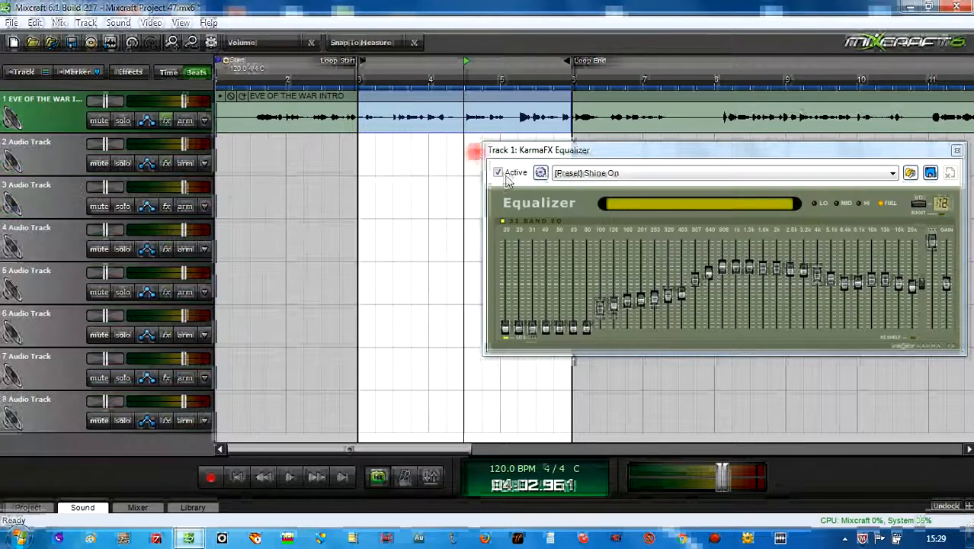
pyautogui.click(844, 538)
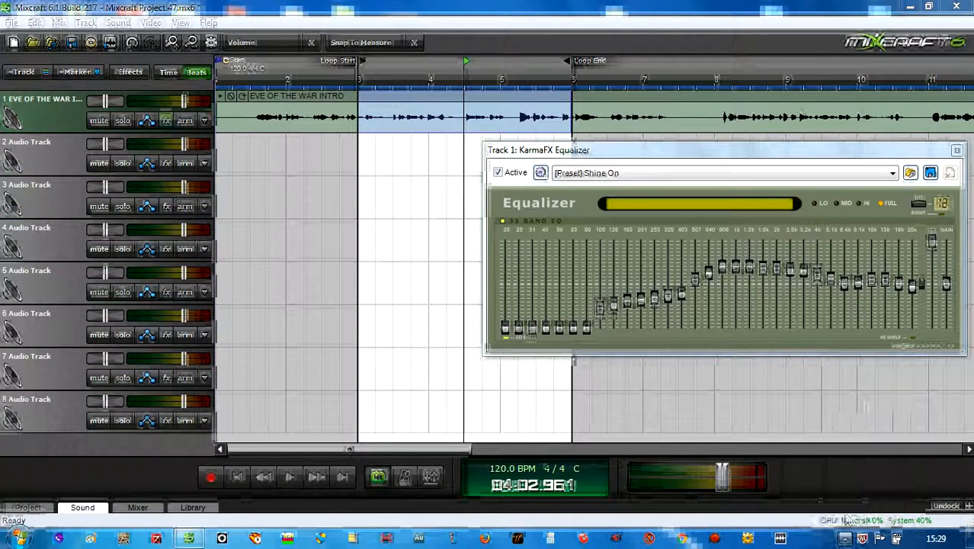
pyautogui.click(956, 154)
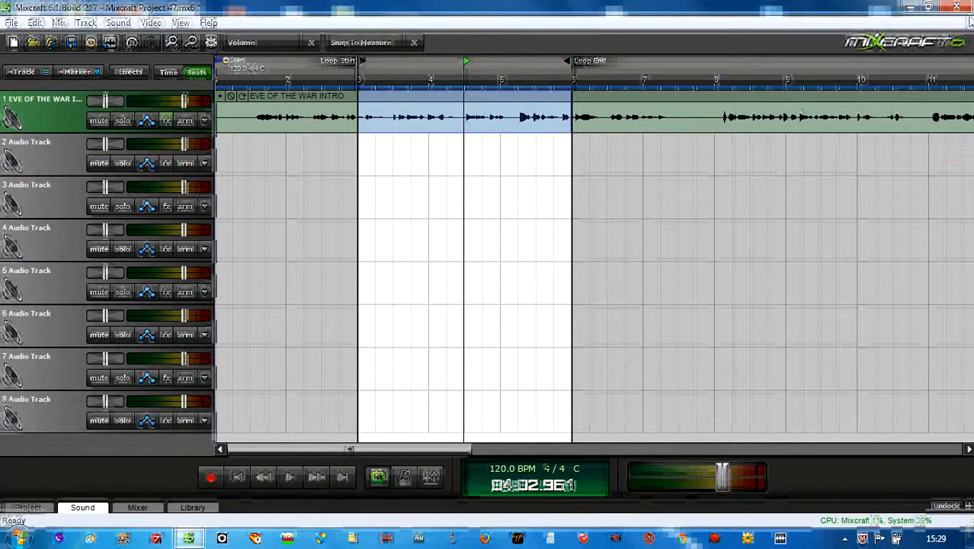
# Step: Close the current project without saving and restart Mixcraft with an empty project, dismissing the New Project options
pyautogui.click(960, 6)
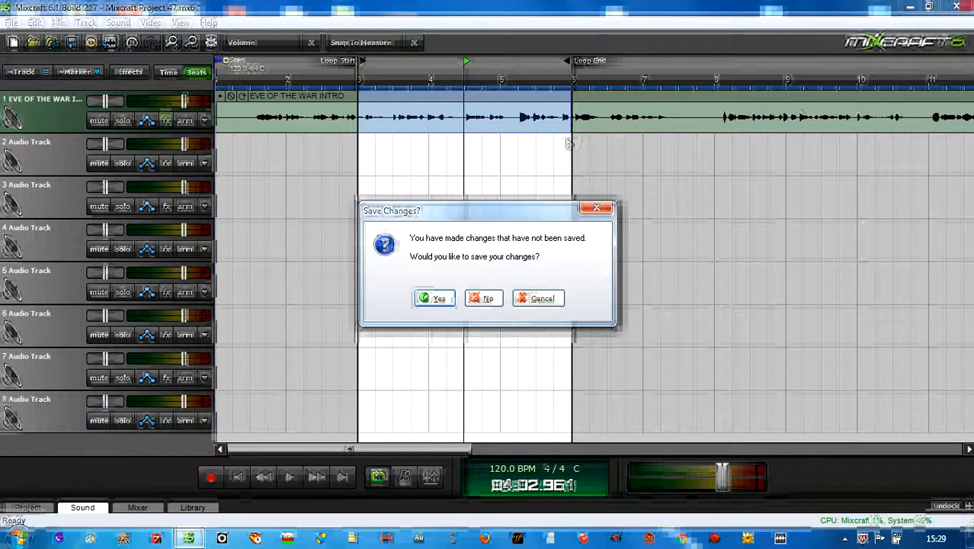
pyautogui.click(487, 297)
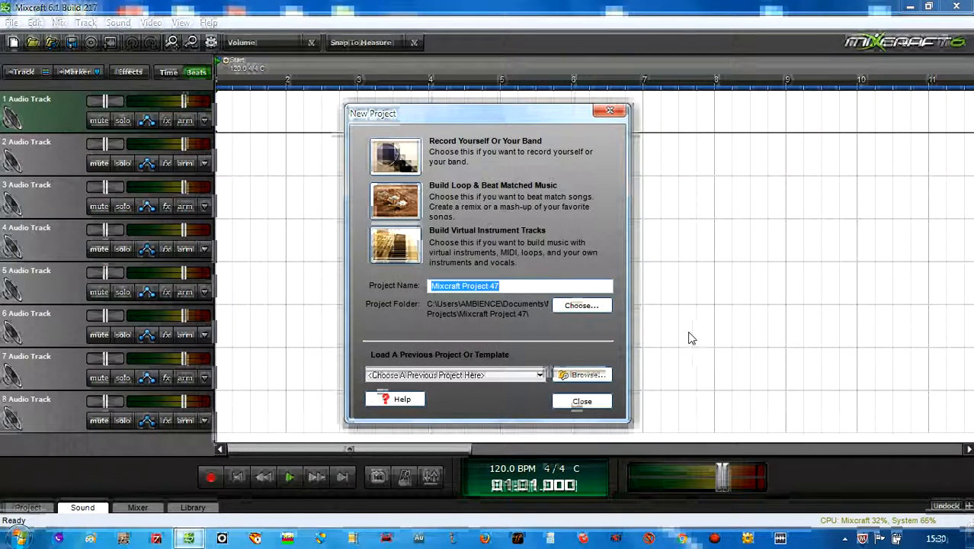
pyautogui.click(583, 401)
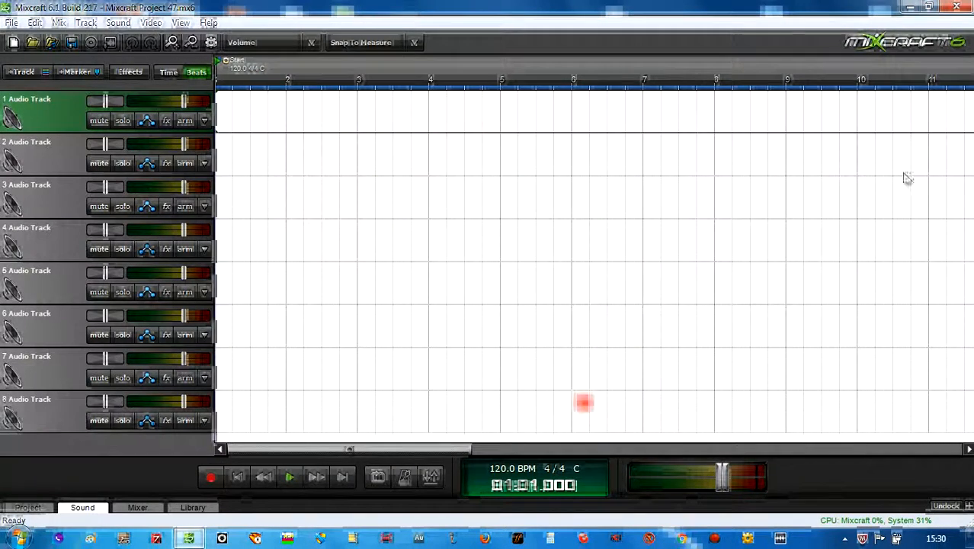
# Step: Import the InoJennjjy MP3 from the desktop to the start of track 1 and restore the full-screen project window
pyautogui.click(928, 9)
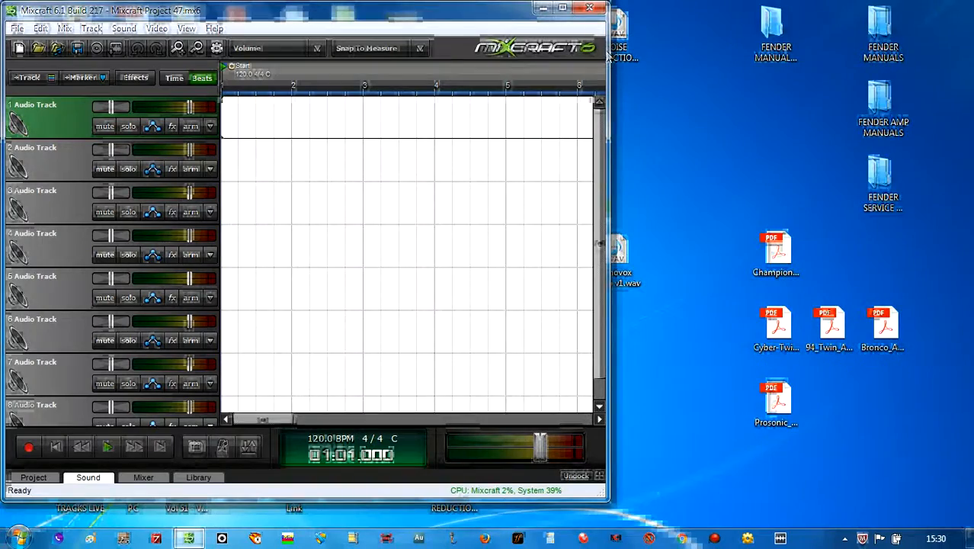
pyautogui.moveTo(501, 17); pyautogui.dragTo(605, 157)
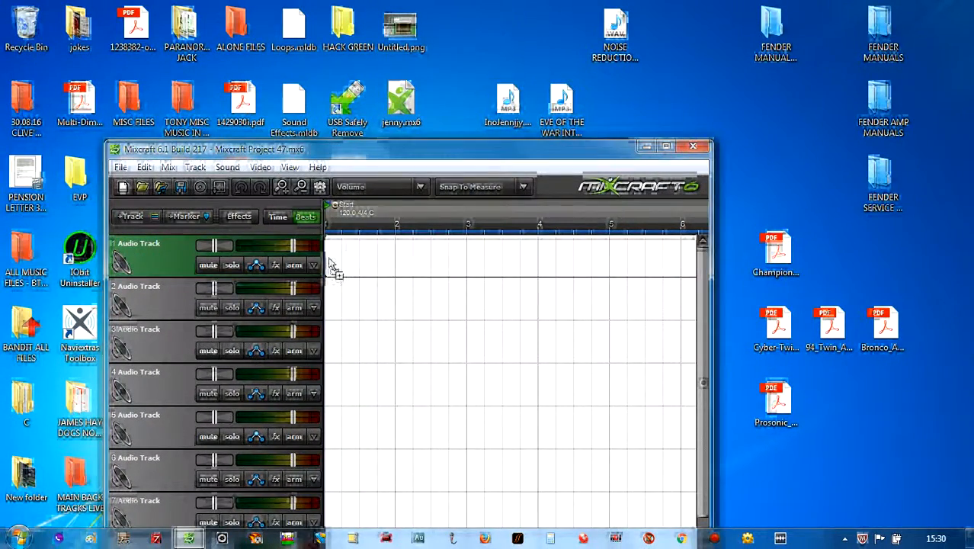
pyautogui.moveTo(326, 271); pyautogui.dragTo(325, 265)
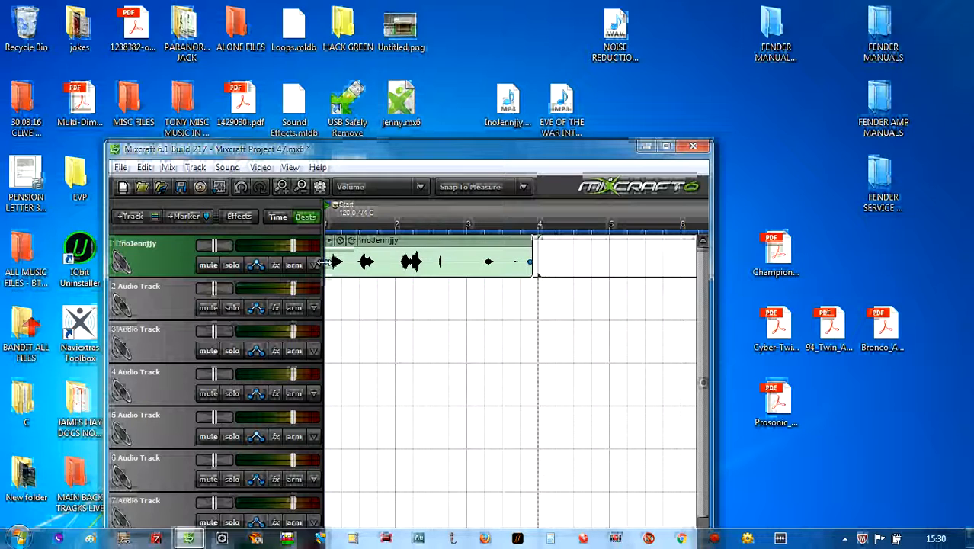
pyautogui.click(666, 146)
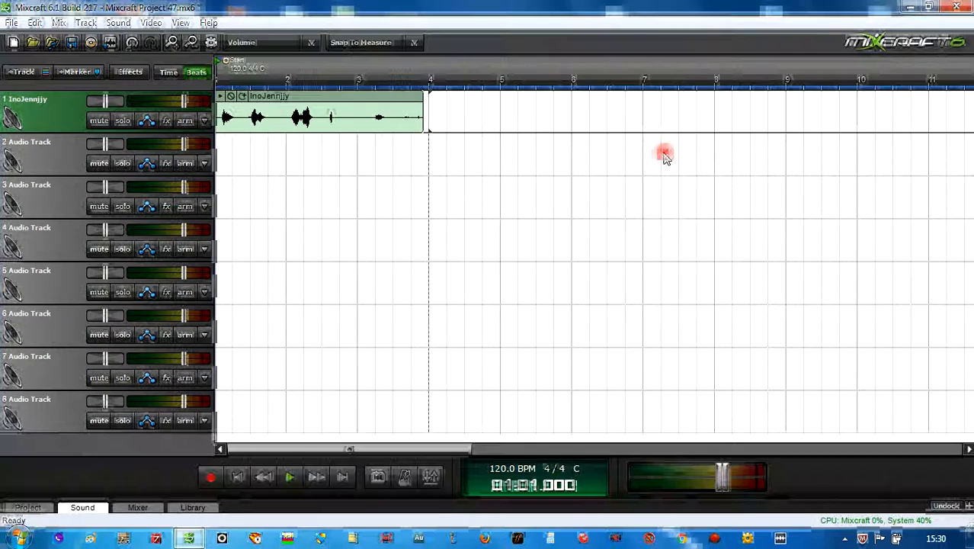
# Step: Preview the InoJennjjy clip, turn on looping, and replay it at a lower master volume
pyautogui.click(287, 478)
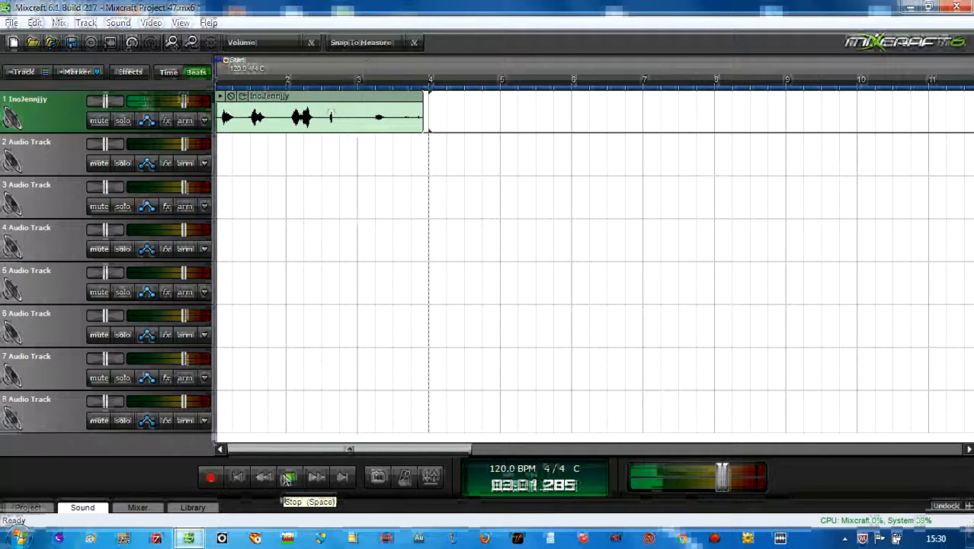
pyautogui.click(288, 477)
pyautogui.click(376, 477)
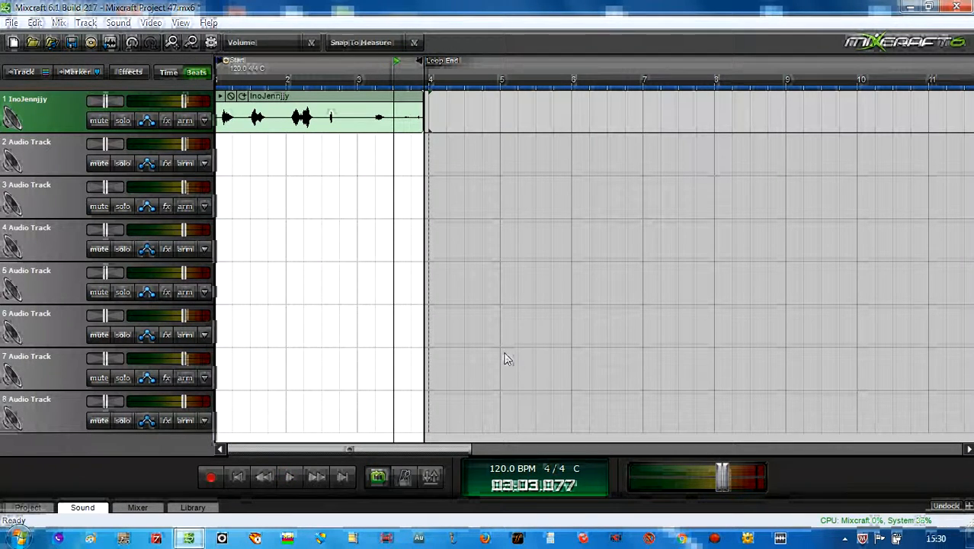
pyautogui.moveTo(721, 480); pyautogui.dragTo(682, 486)
pyautogui.click(289, 477)
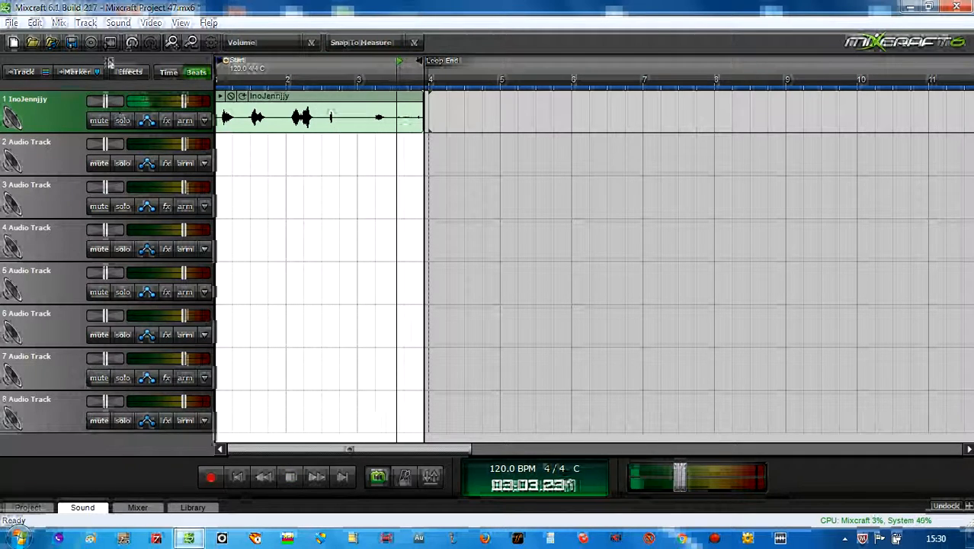
# Step: Open the sound details of the InoJennjjy clip and set its time stretch to 200%
pyautogui.click(41, 126)
pyautogui.click(82, 507)
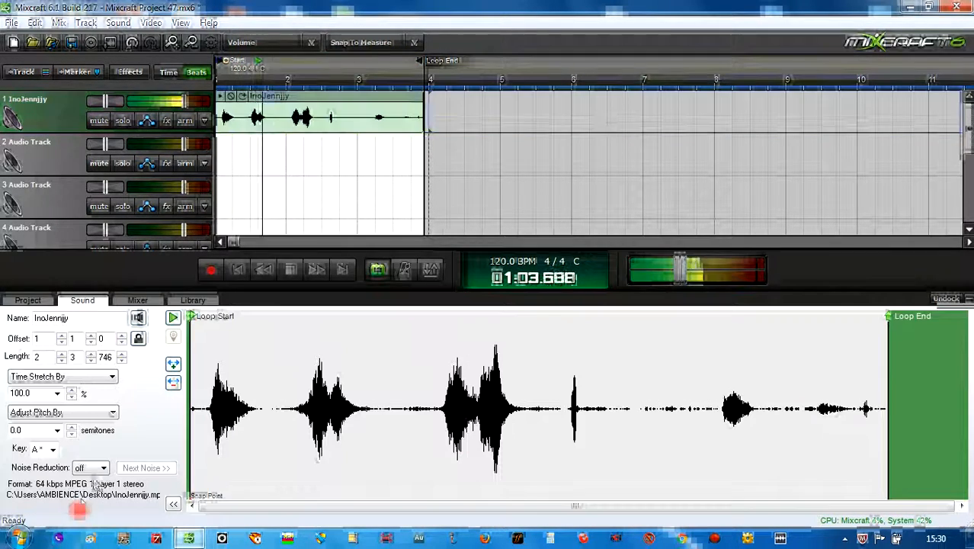
pyautogui.click(57, 393)
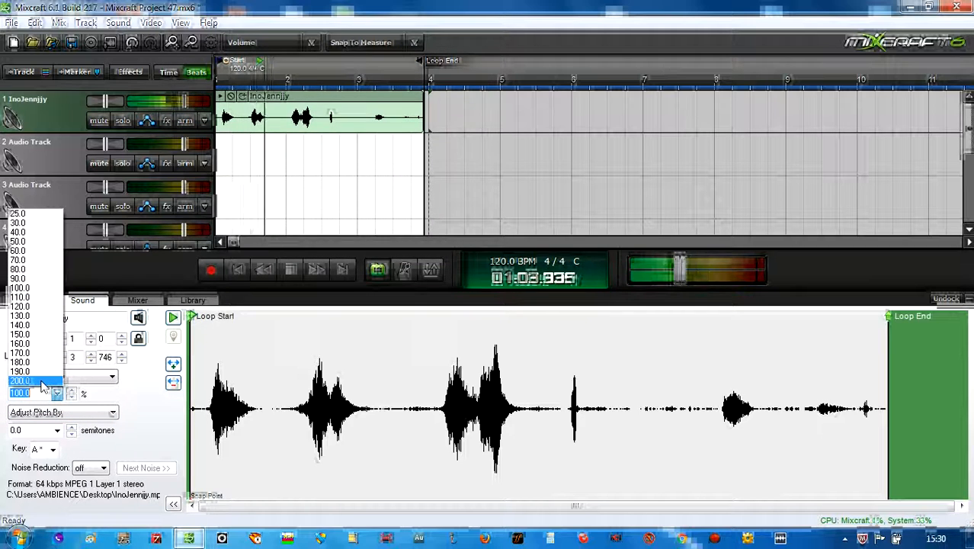
pyautogui.click(42, 381)
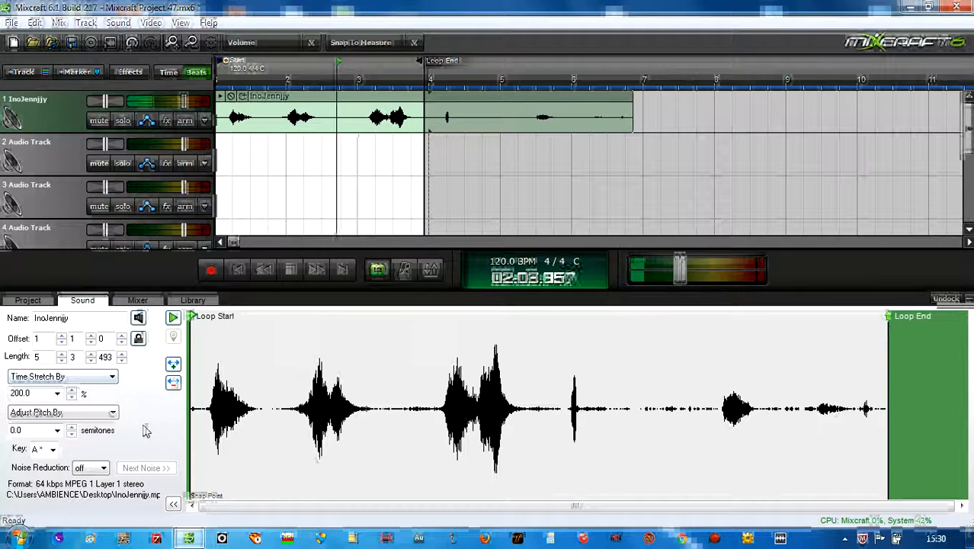
# Step: Extend the loop end to measure 6, shorten it to measure 4 while listening, and stop playback
pyautogui.moveTo(420, 61); pyautogui.dragTo(551, 87)
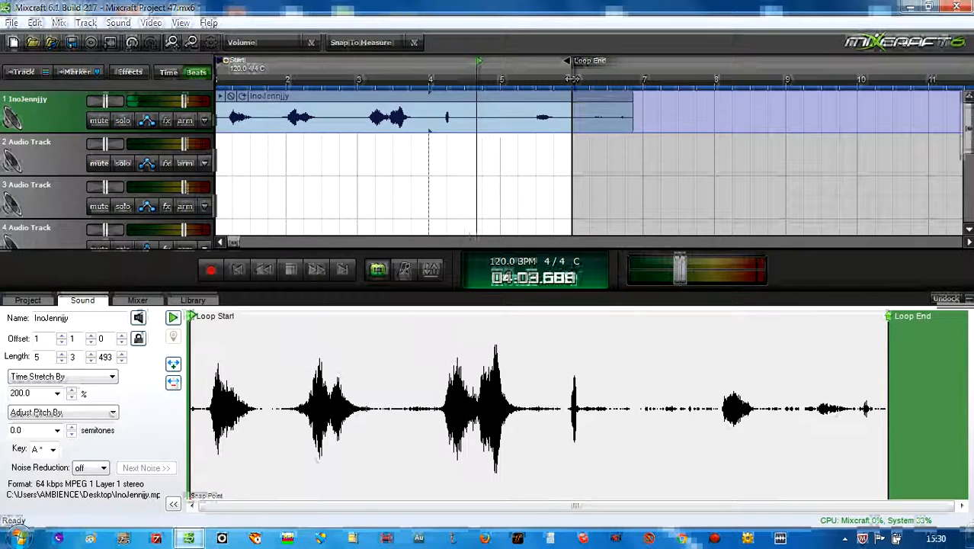
pyautogui.moveTo(573, 79); pyautogui.dragTo(431, 79)
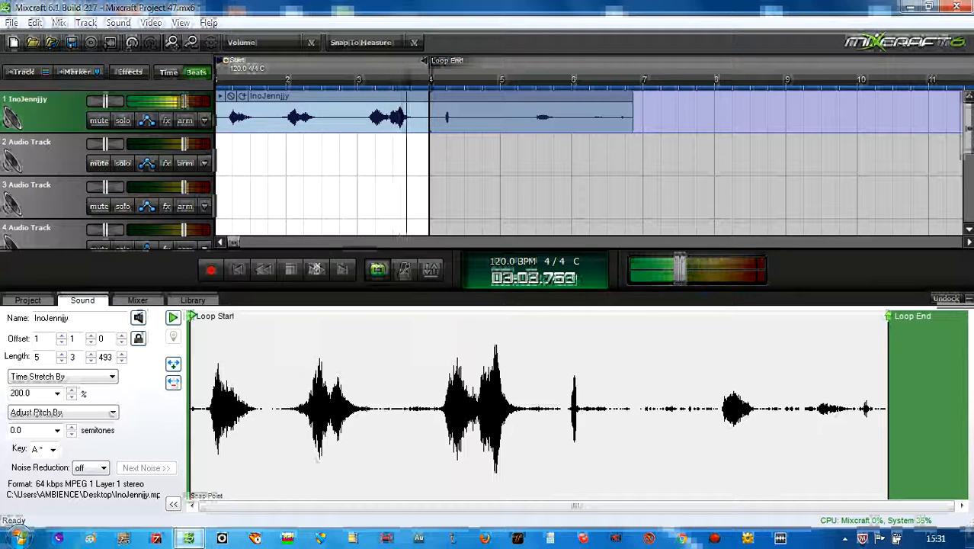
pyautogui.click(291, 269)
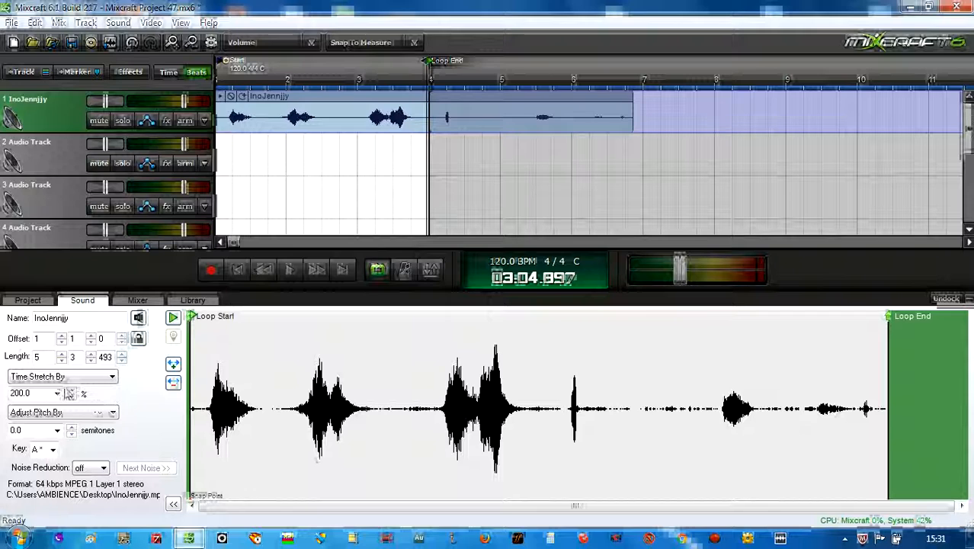
# Step: Try stretching the InoJennjjy clip to 400% of its length
pyautogui.click(57, 393)
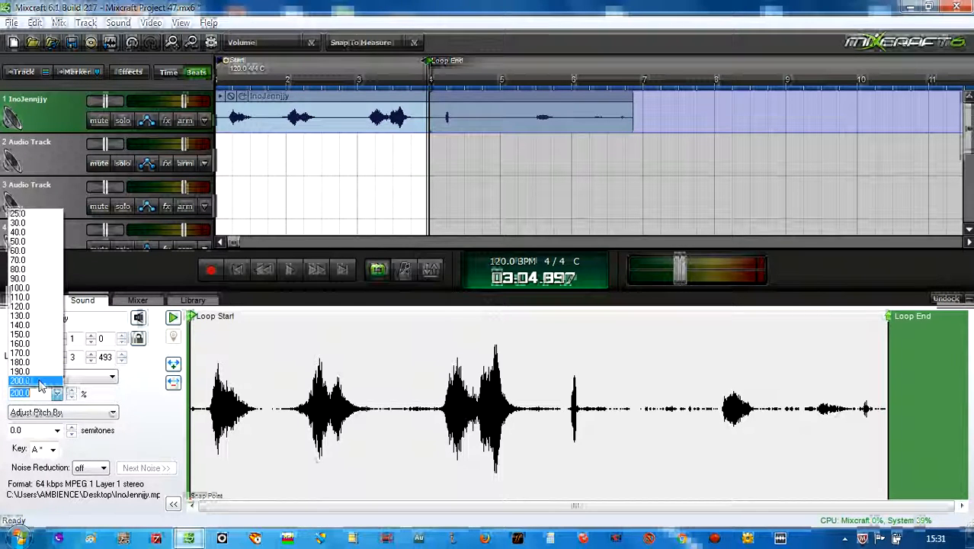
pyautogui.click(20, 381)
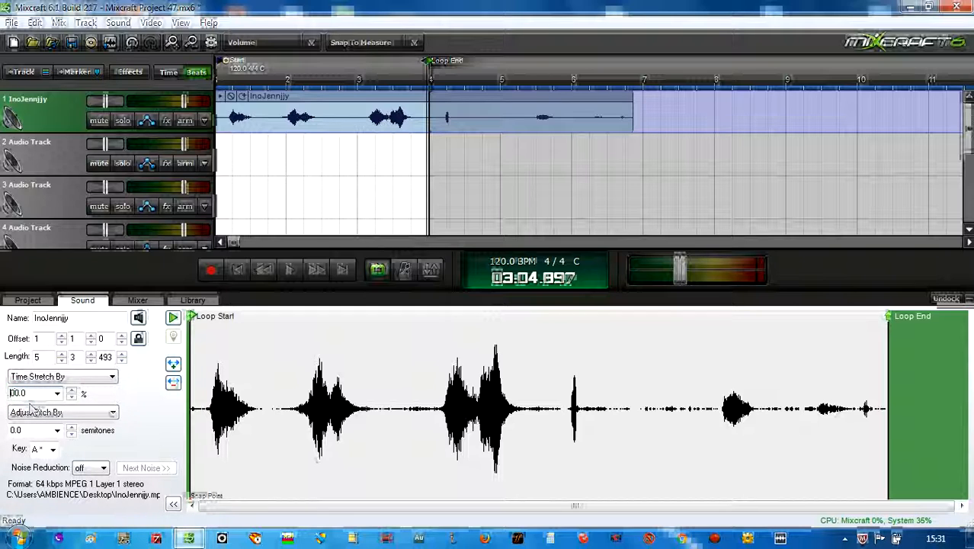
pyautogui.click(146, 419)
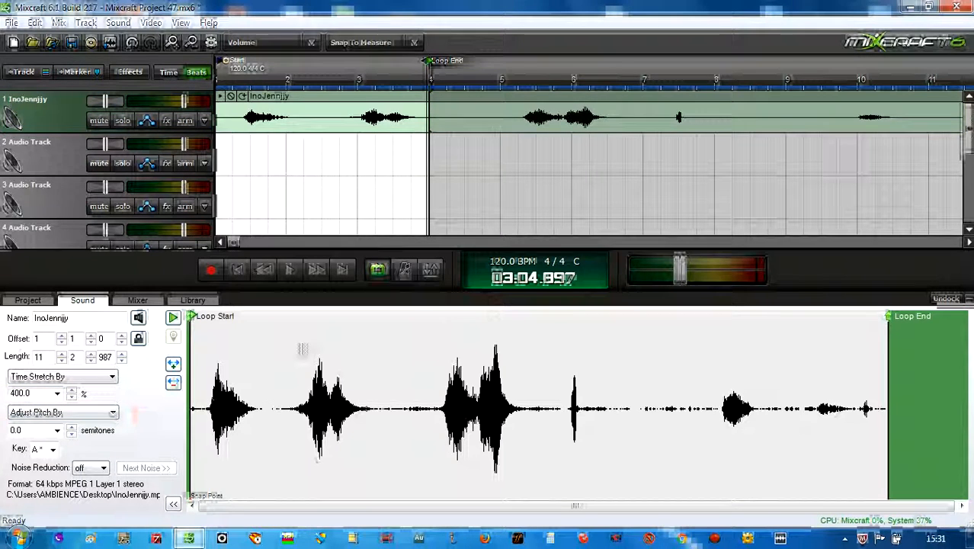
# Step: Play the 400% clip from the start with the loop end at measure 7, stop playback, and undo the stretch
pyautogui.click(236, 272)
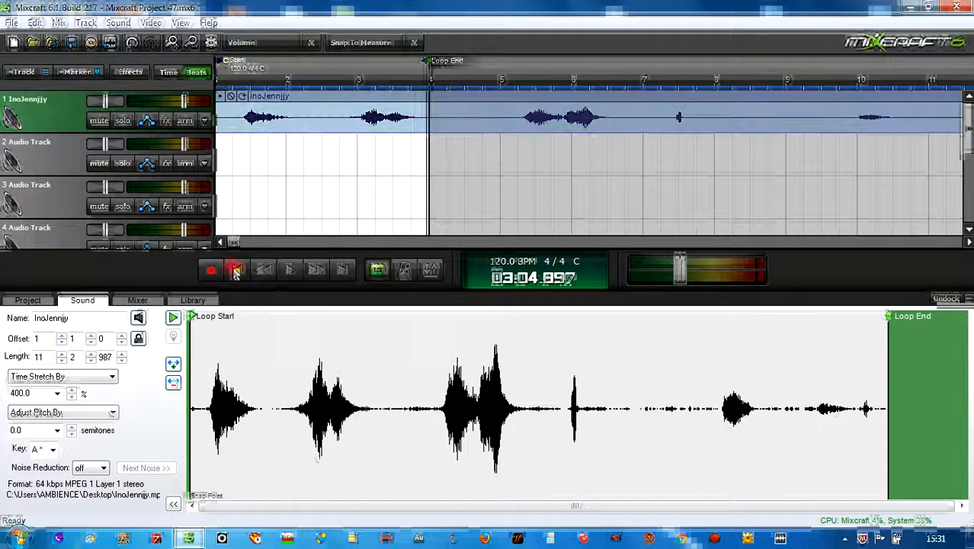
pyautogui.click(290, 271)
pyautogui.moveTo(429, 80); pyautogui.dragTo(640, 80)
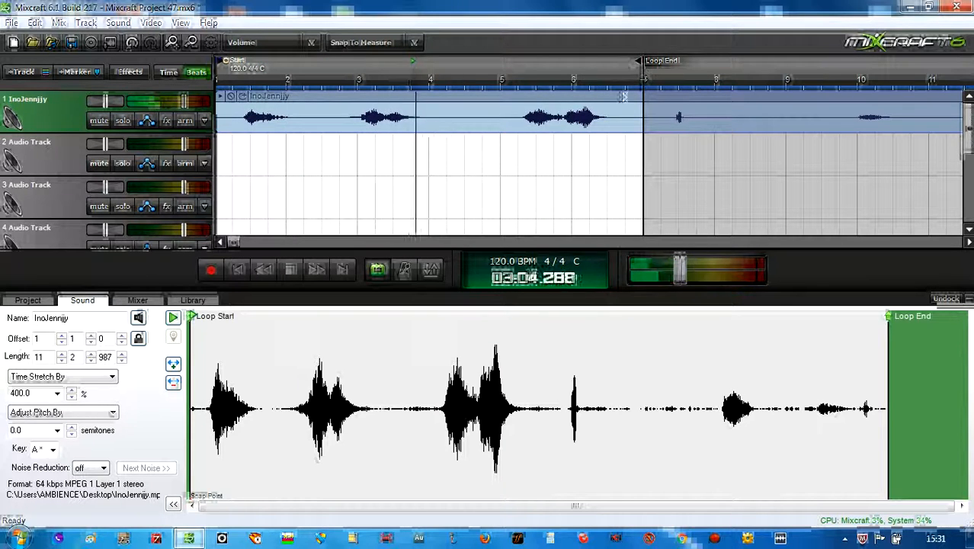
pyautogui.click(290, 270)
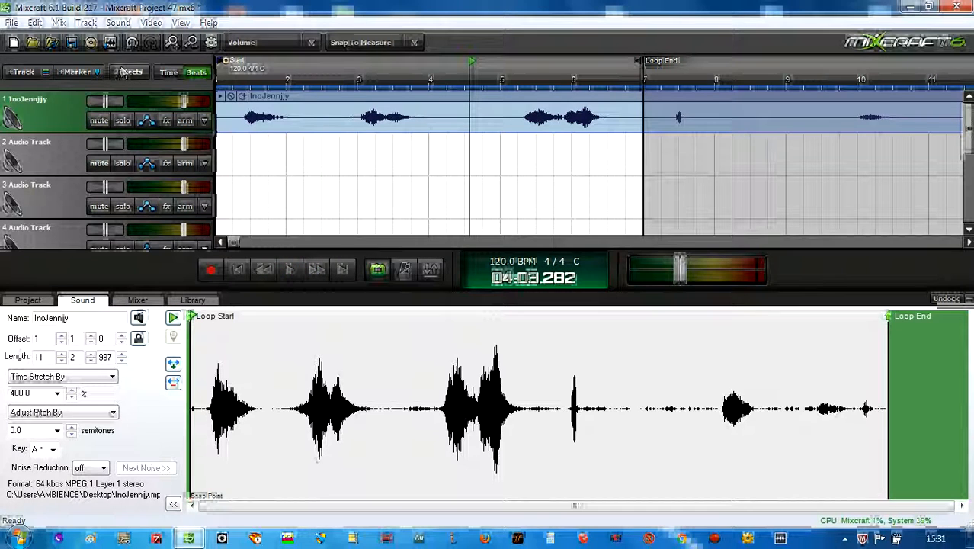
pyautogui.click(131, 42)
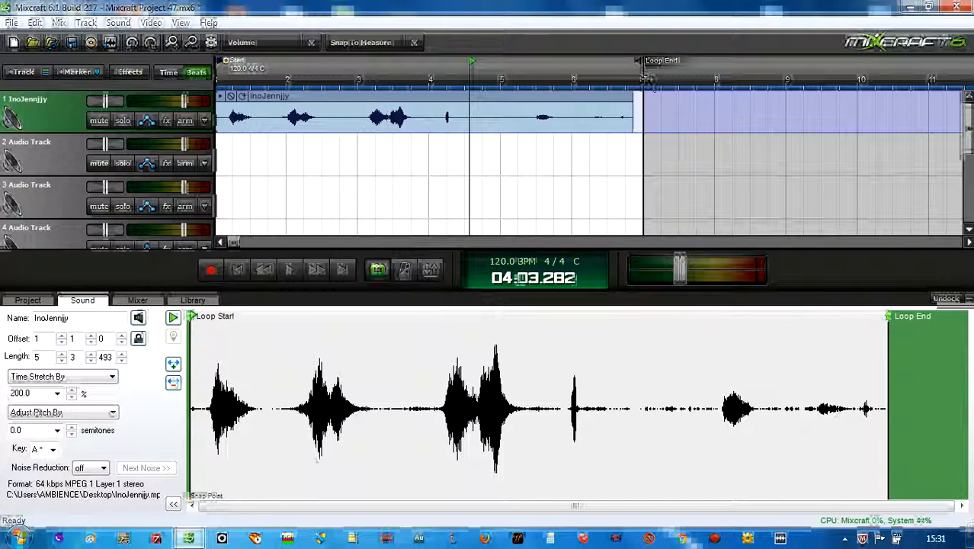
# Step: Move the loop end to measure 5 and browse the effect chains available for track 1
pyautogui.moveTo(644, 78); pyautogui.dragTo(493, 91)
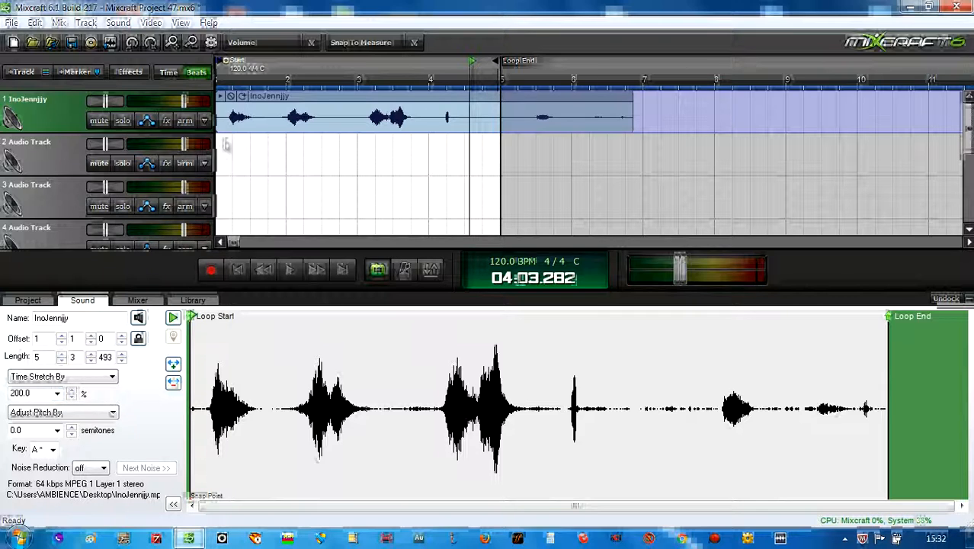
pyautogui.click(167, 122)
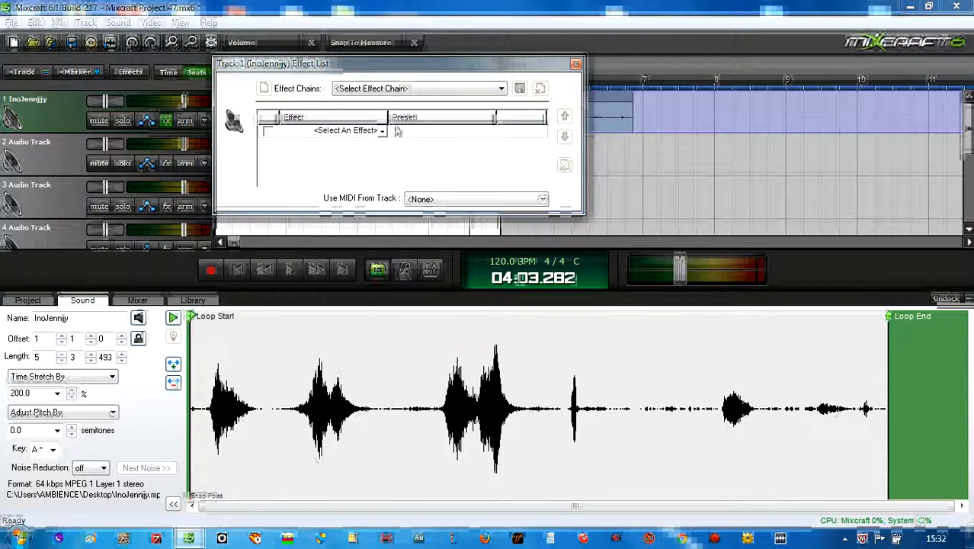
pyautogui.moveTo(405, 65); pyautogui.dragTo(496, 188)
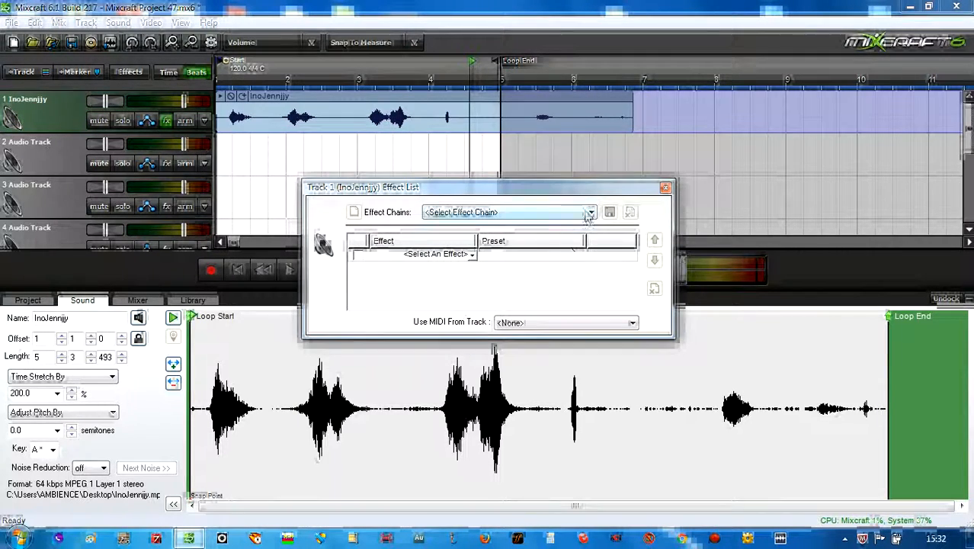
pyautogui.click(590, 213)
pyautogui.click(591, 494)
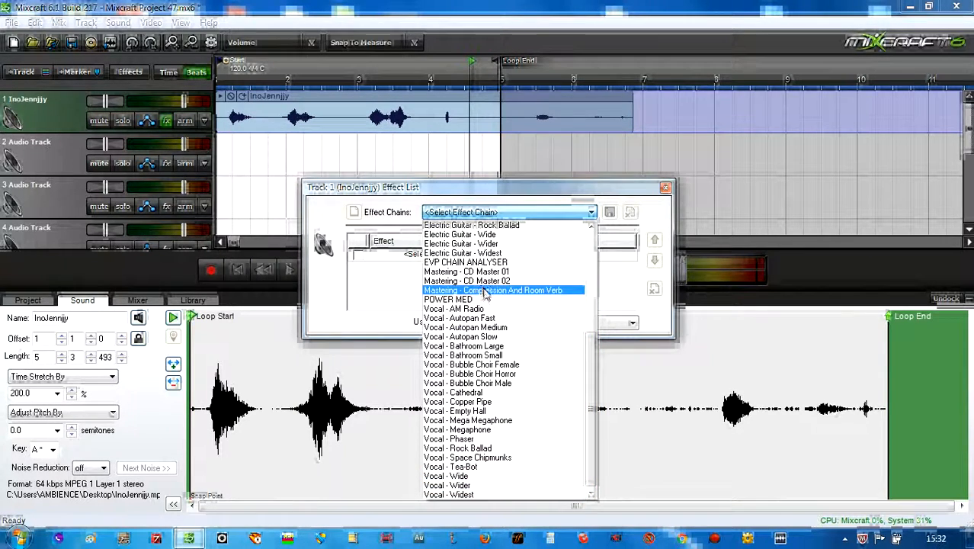
pyautogui.click(628, 200)
# Step: Add the Voxengo Spectrum Analyzer effect to track 1 and open its window
pyautogui.click(466, 259)
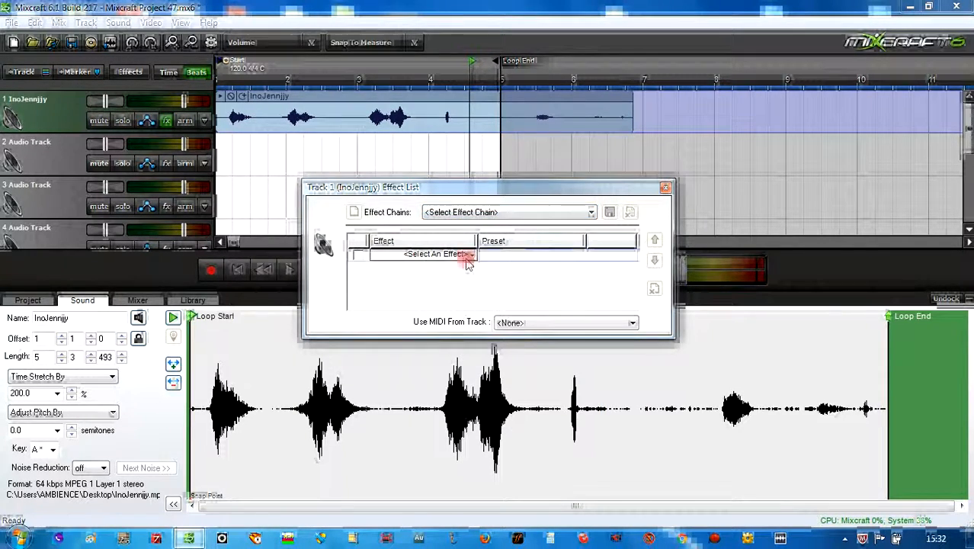
pyautogui.click(468, 257)
pyautogui.moveTo(541, 97); pyautogui.dragTo(541, 308)
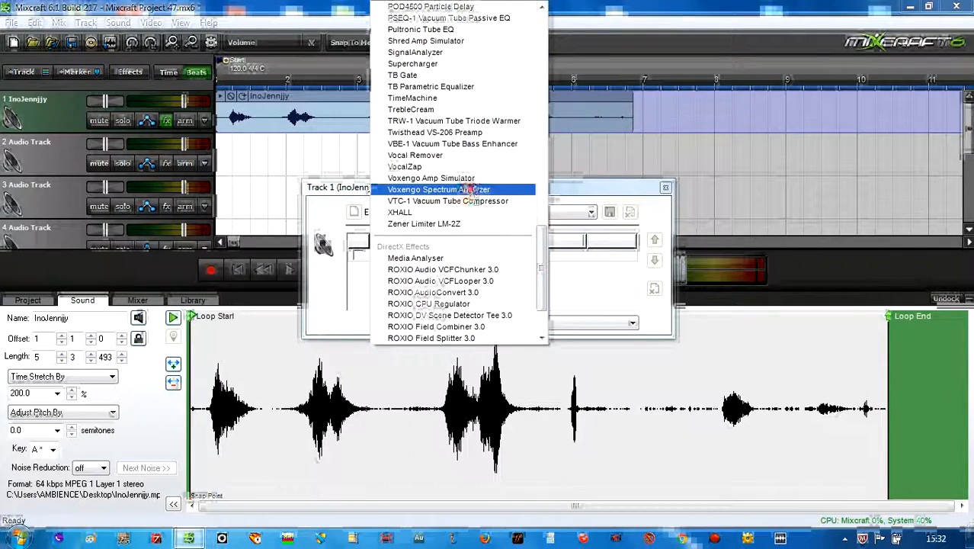
pyautogui.click(466, 189)
pyautogui.click(608, 256)
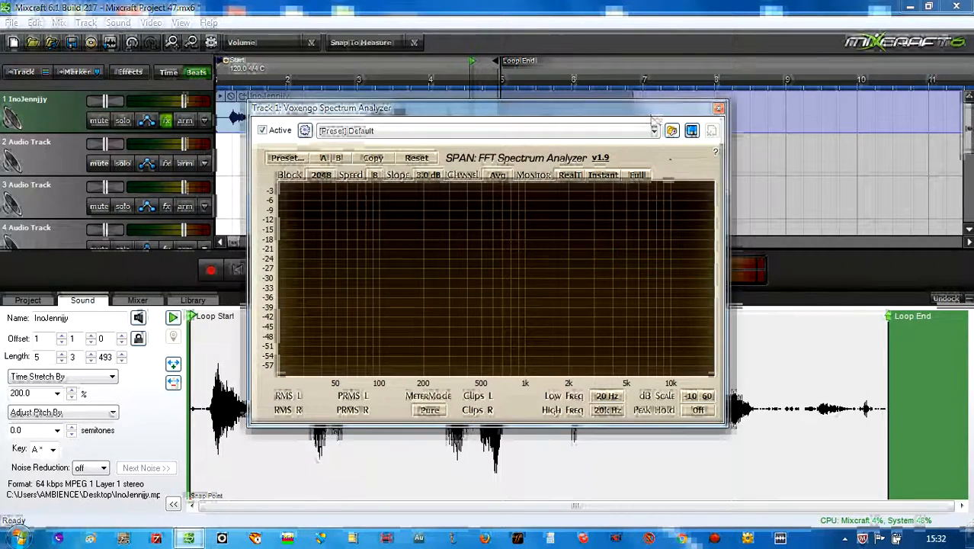
# Step: Close the track's effect list and move the spectrum analyzer window clear of the transport controls
pyautogui.moveTo(655, 111); pyautogui.dragTo(734, 211)
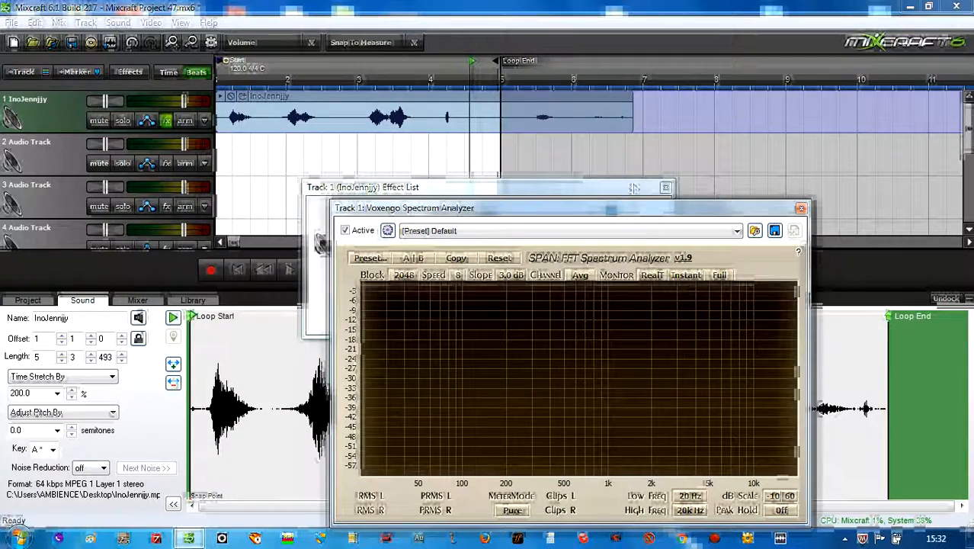
pyautogui.click(667, 188)
pyautogui.moveTo(669, 209); pyautogui.dragTo(636, 178)
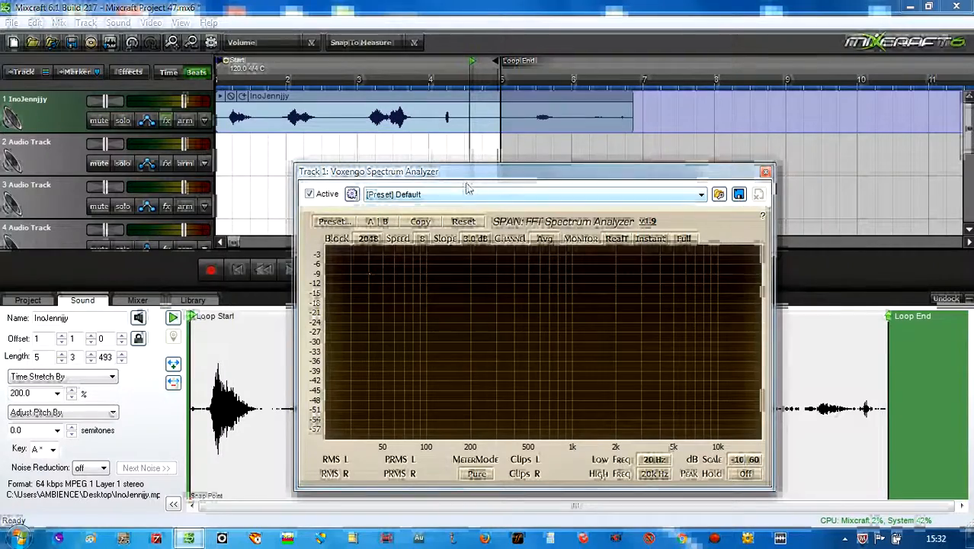
pyautogui.moveTo(474, 175); pyautogui.dragTo(562, 243)
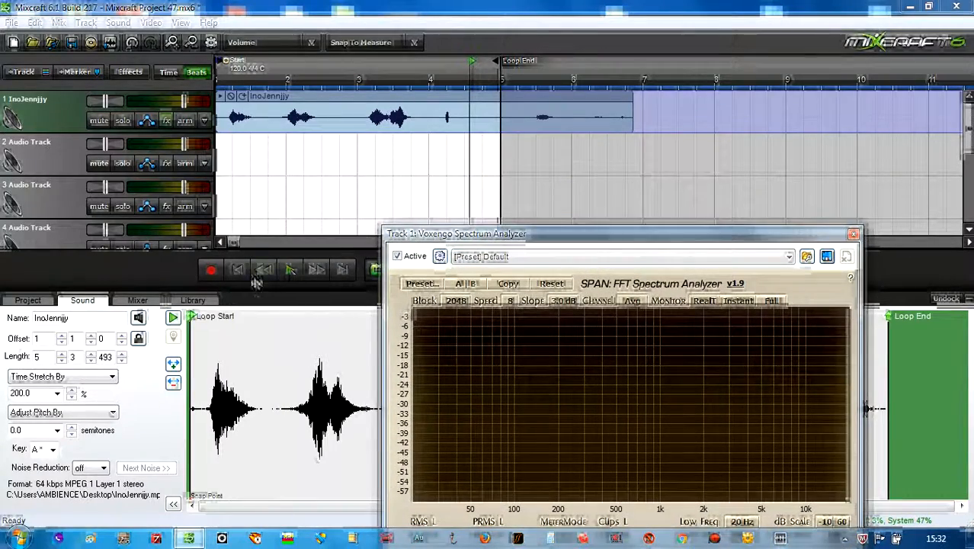
# Step: Play the loop from the start and examine the voice's frequencies in the fully visible spectrum analyzer
pyautogui.click(237, 269)
pyautogui.click(290, 269)
pyautogui.moveTo(488, 233); pyautogui.dragTo(449, 160)
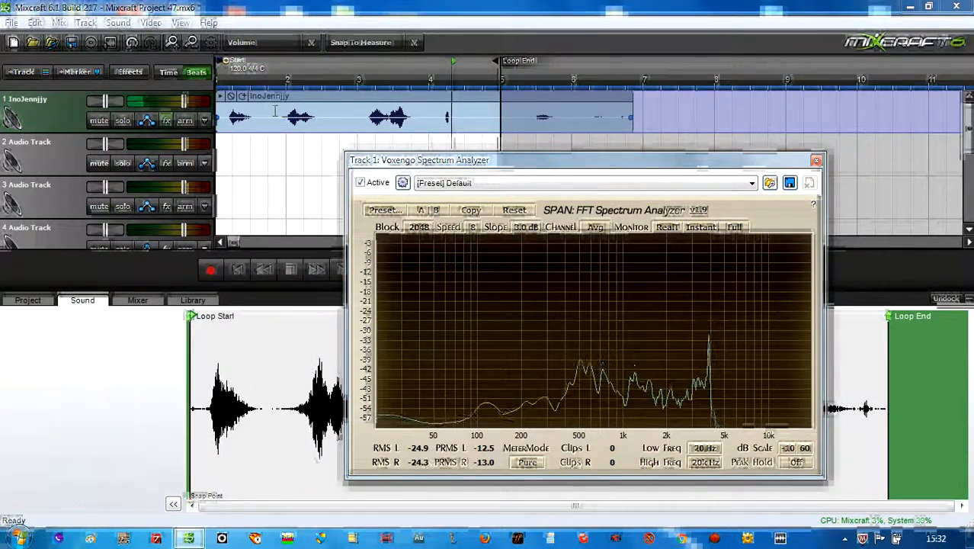
# Step: Select the stretch of the InoJennjjy clip from measure 2 to measure 3 and loop only that selection
pyautogui.click(276, 113)
pyautogui.moveTo(309, 113); pyautogui.dragTo(327, 111)
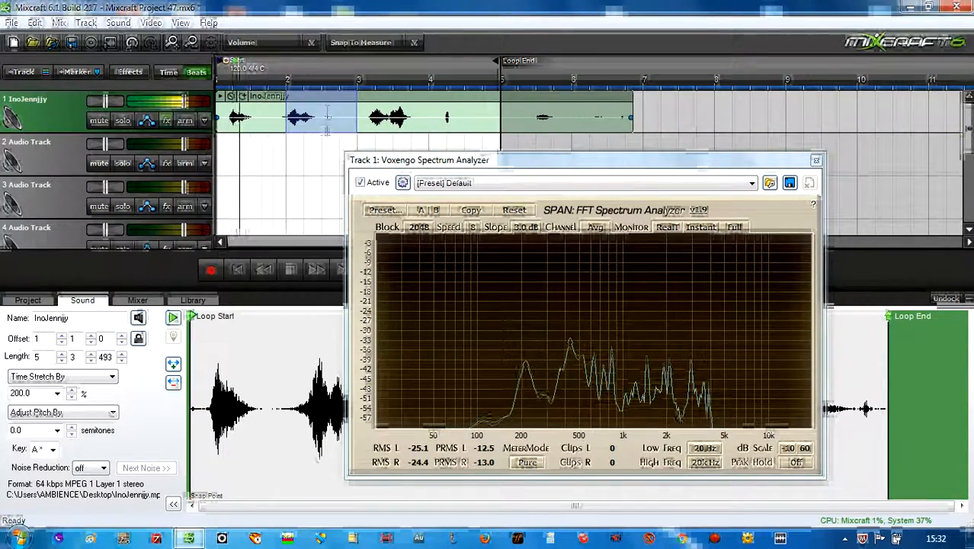
pyautogui.moveTo(524, 163); pyautogui.dragTo(606, 167)
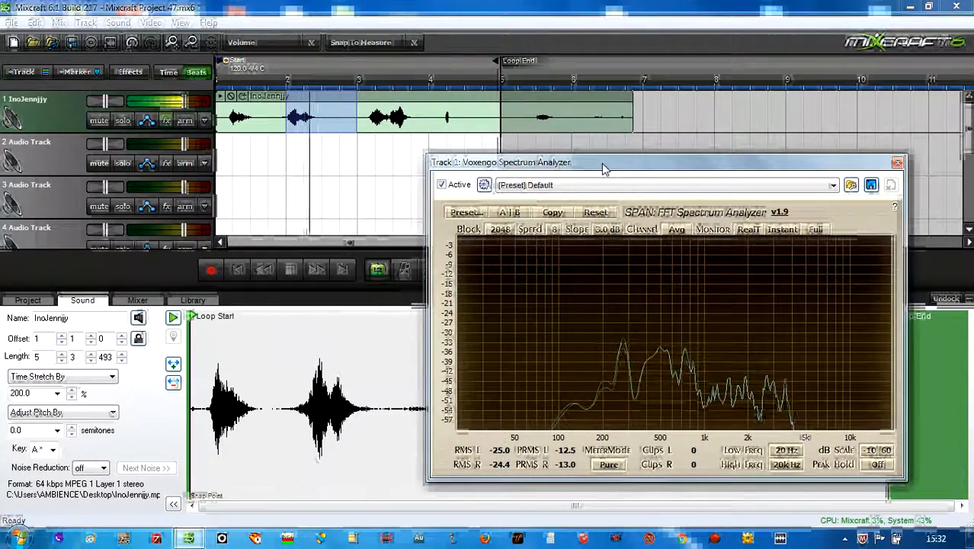
pyautogui.click(379, 271)
pyautogui.click(380, 275)
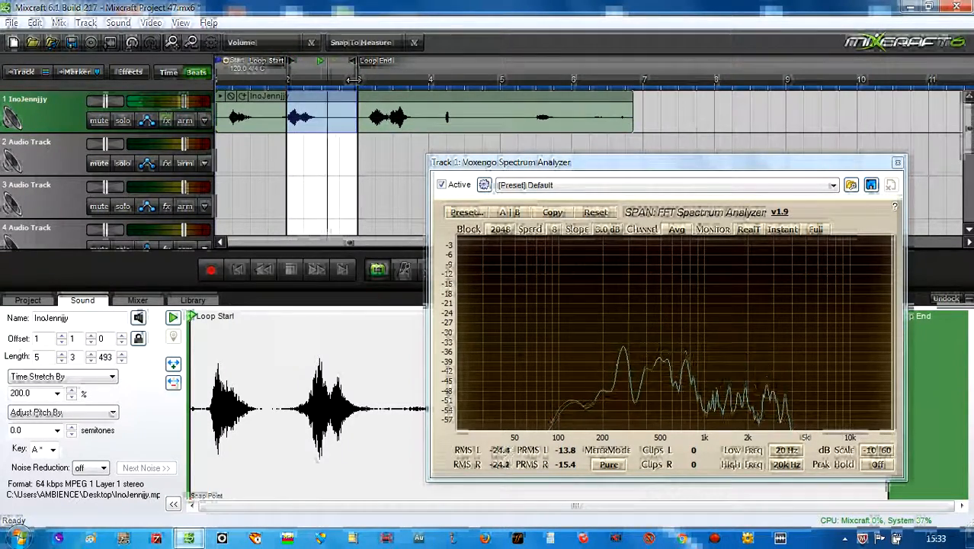
# Step: Shift the loop to run from measure 3 to measure 4, and adjust the master volume beside the repositioned analyzer
pyautogui.moveTo(353, 80); pyautogui.dragTo(429, 79)
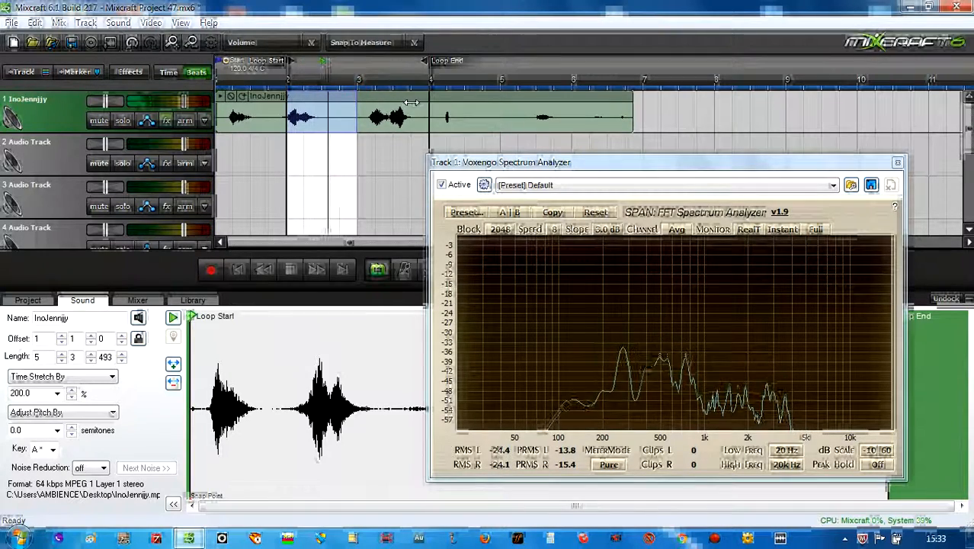
pyautogui.moveTo(288, 80); pyautogui.dragTo(341, 80)
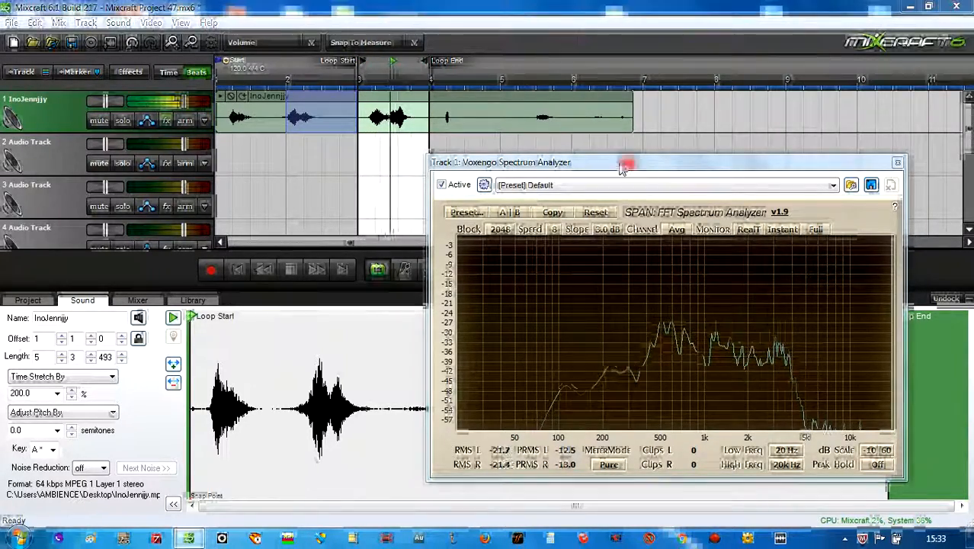
pyautogui.moveTo(628, 160); pyautogui.dragTo(355, 159)
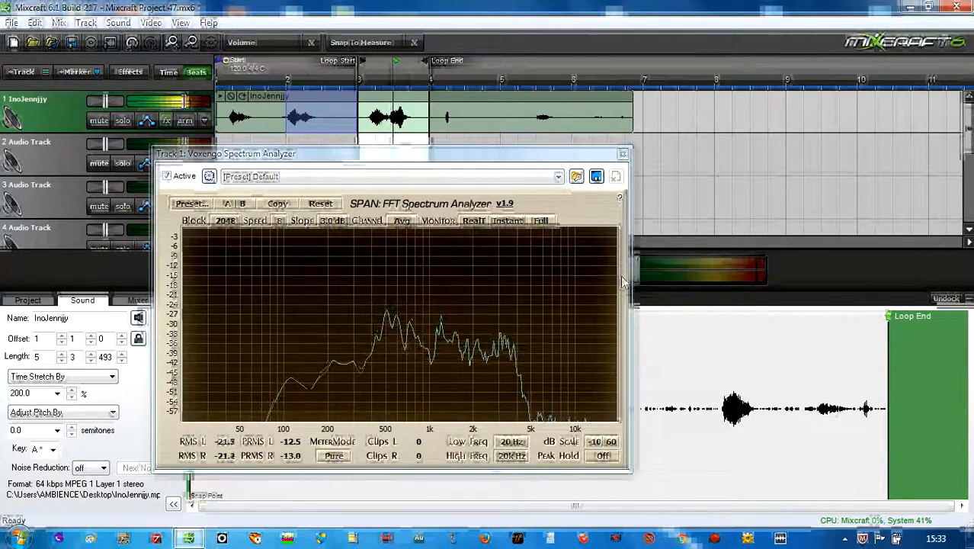
pyautogui.moveTo(623, 272); pyautogui.dragTo(644, 268)
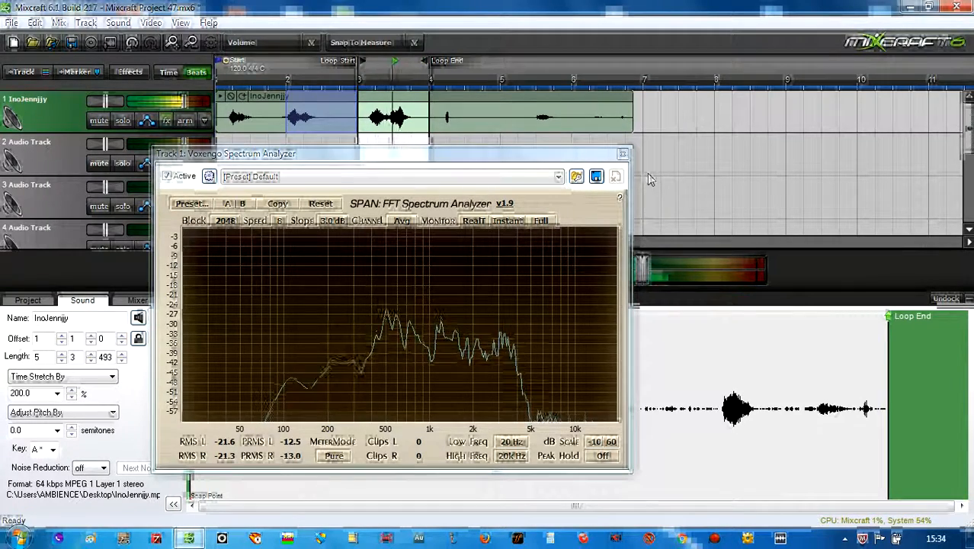
# Step: Add the KarmaFX Equalizer effect to track 1, open its window and close the track's effect list
pyautogui.click(166, 121)
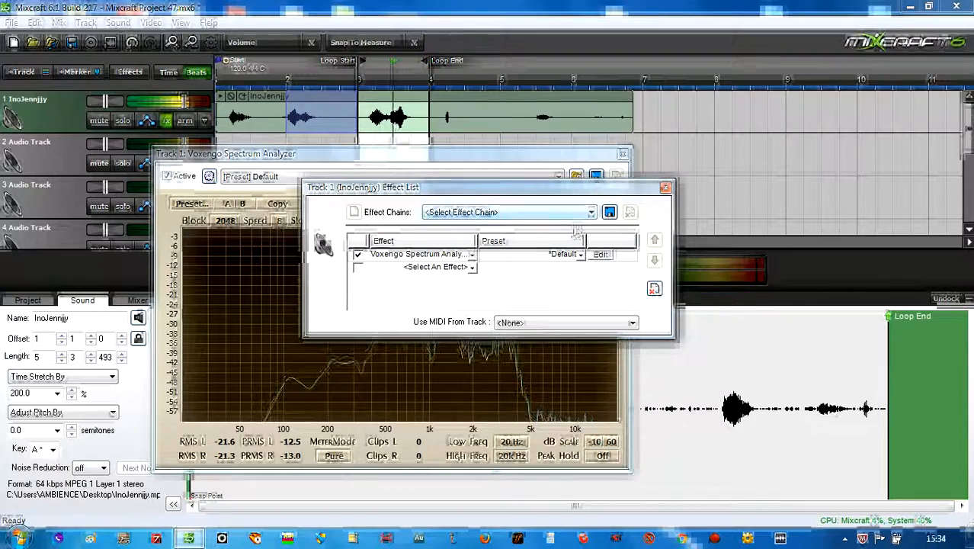
pyautogui.click(472, 269)
pyautogui.moveTo(544, 91); pyautogui.dragTo(543, 140)
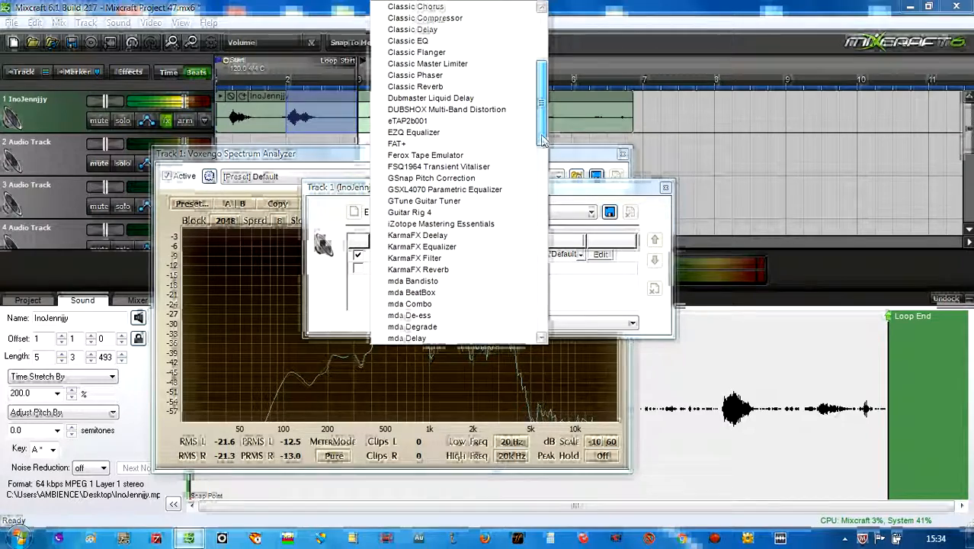
pyautogui.click(457, 246)
pyautogui.click(600, 268)
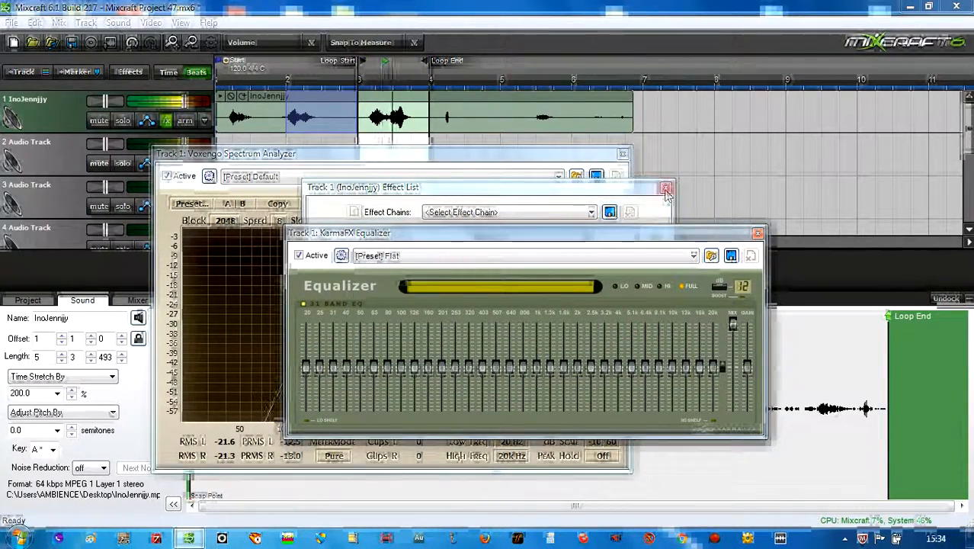
pyautogui.click(665, 189)
# Step: Arrange the spectrum analyzer and equalizer windows side by side so both displays can be seen
pyautogui.moveTo(560, 154); pyautogui.dragTo(382, 200)
pyautogui.moveTo(519, 239); pyautogui.dragTo(638, 207)
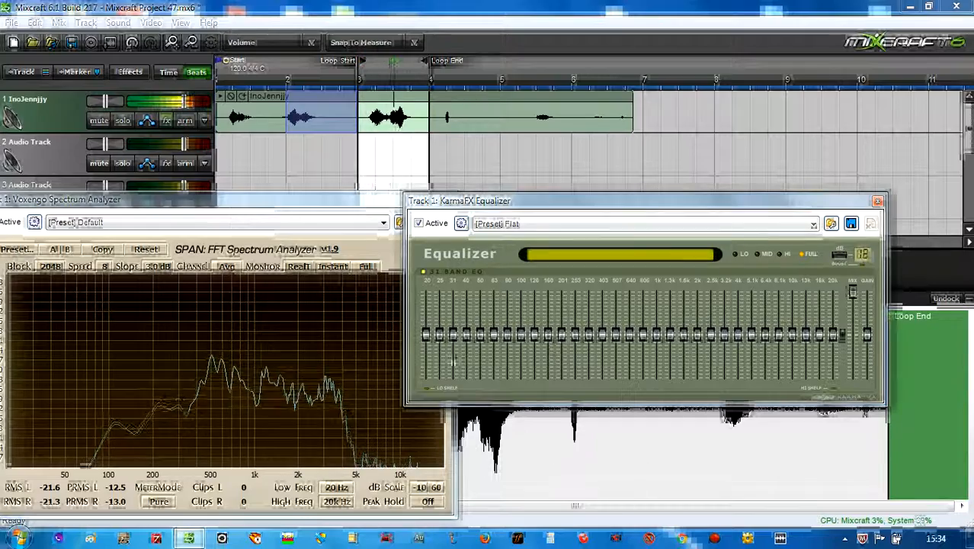
pyautogui.moveTo(571, 205); pyautogui.dragTo(486, 311)
pyautogui.moveTo(640, 271); pyautogui.dragTo(682, 273)
pyautogui.moveTo(672, 310); pyautogui.dragTo(796, 153)
# Step: Try the EVP VOICE preset in the KarmaFX Equalizer
pyautogui.click(851, 174)
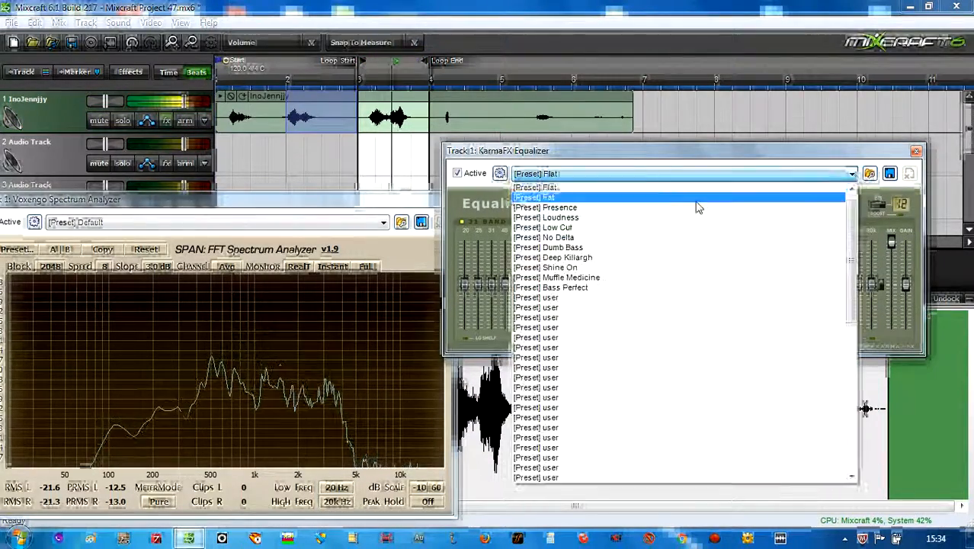
pyautogui.scroll(-10, 644, 272)
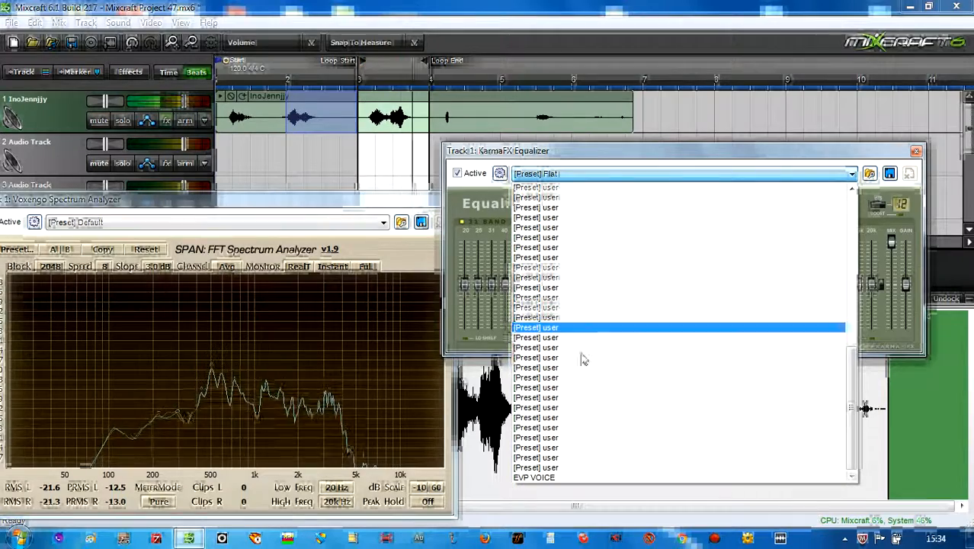
pyautogui.click(562, 477)
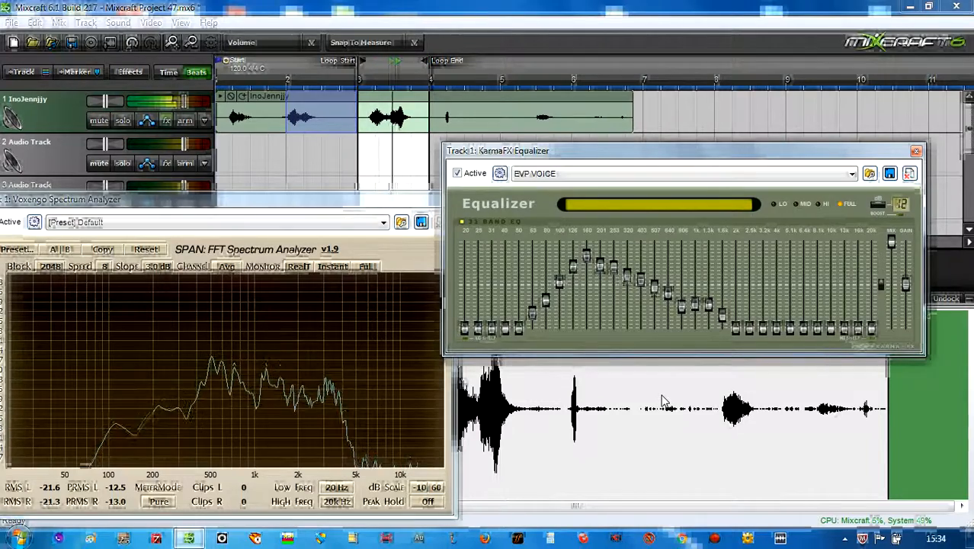
# Step: Load the Shine On preset in the KarmaFX Equalizer
pyautogui.click(851, 174)
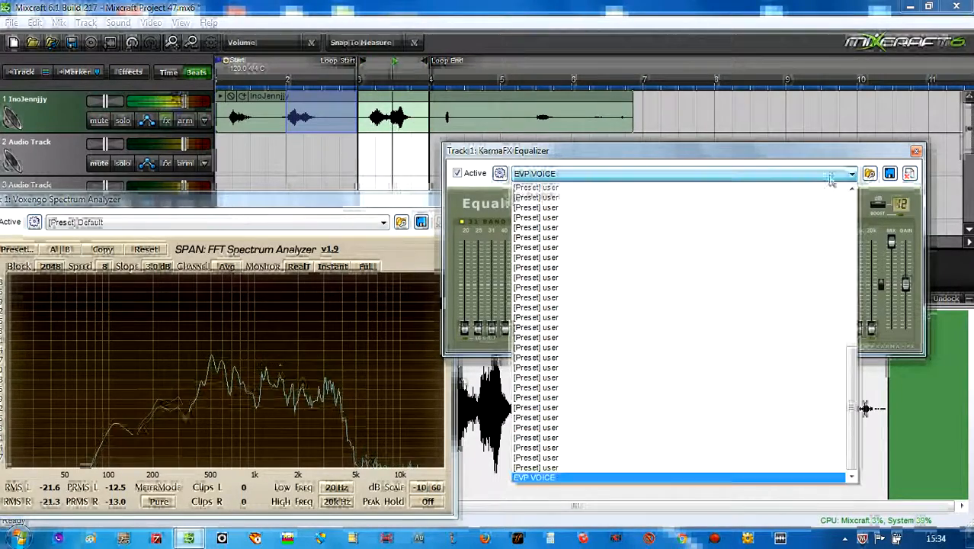
pyautogui.scroll(10, 670, 259)
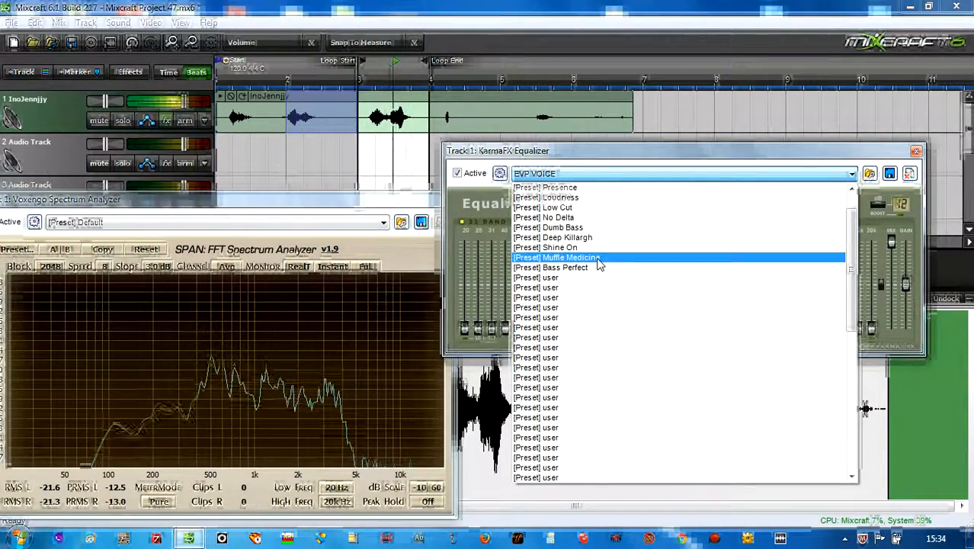
pyautogui.click(585, 248)
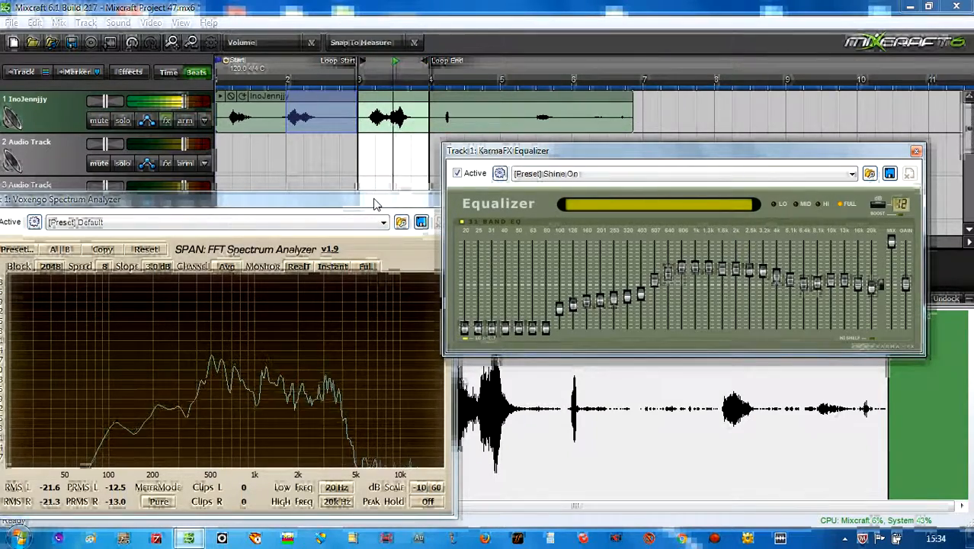
# Step: Move the loop start back to measure 1, uncover the transport controls and stop playback
pyautogui.moveTo(374, 204); pyautogui.dragTo(377, 245)
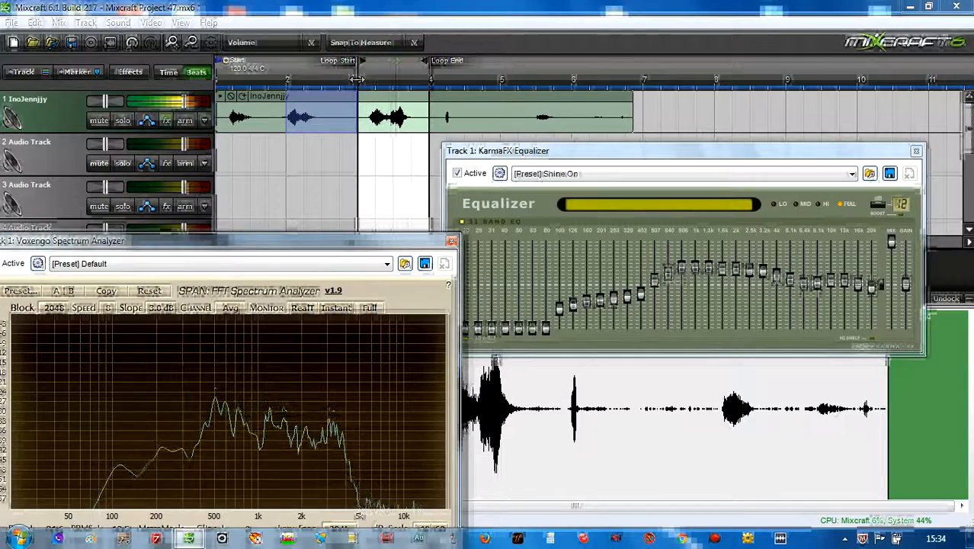
pyautogui.moveTo(357, 79); pyautogui.dragTo(218, 79)
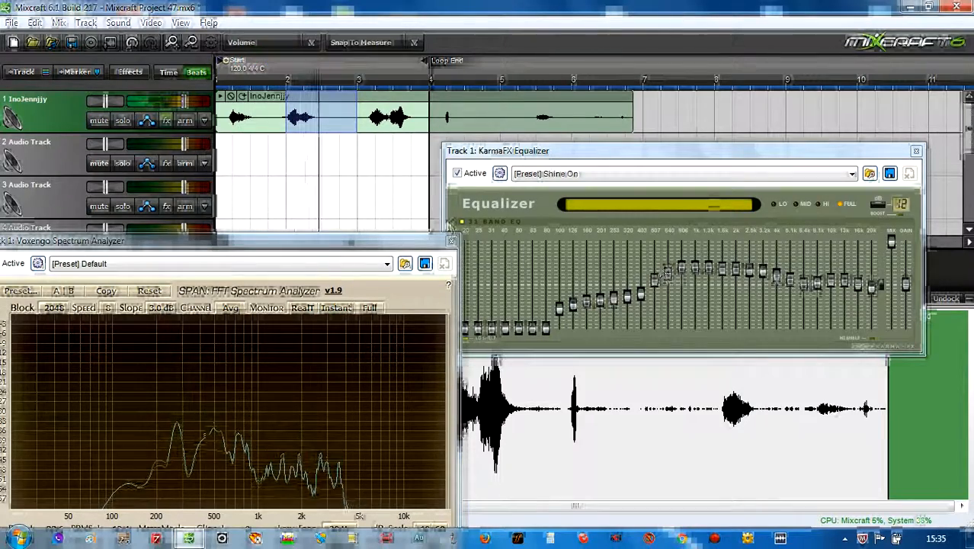
pyautogui.moveTo(353, 243); pyautogui.dragTo(347, 163)
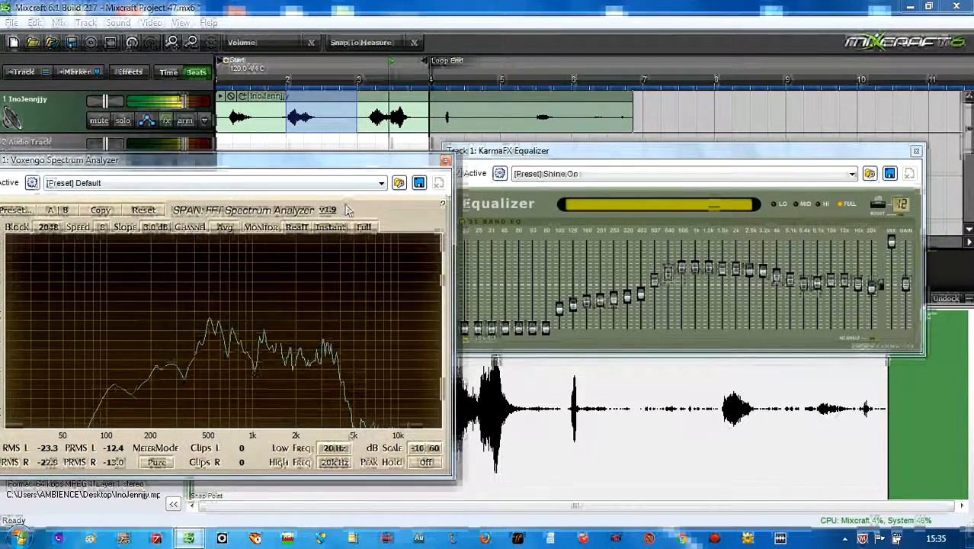
pyautogui.moveTo(347, 210); pyautogui.dragTo(776, 213)
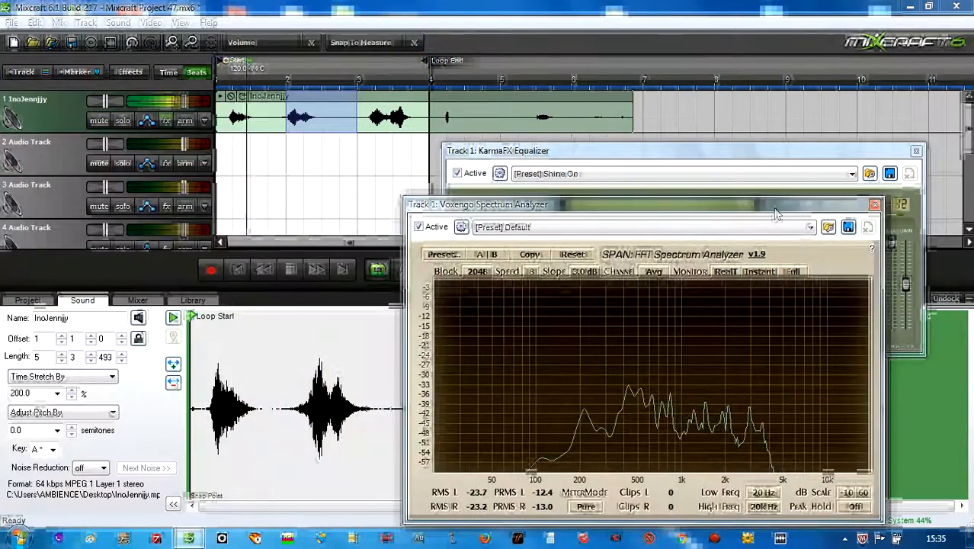
pyautogui.click(290, 271)
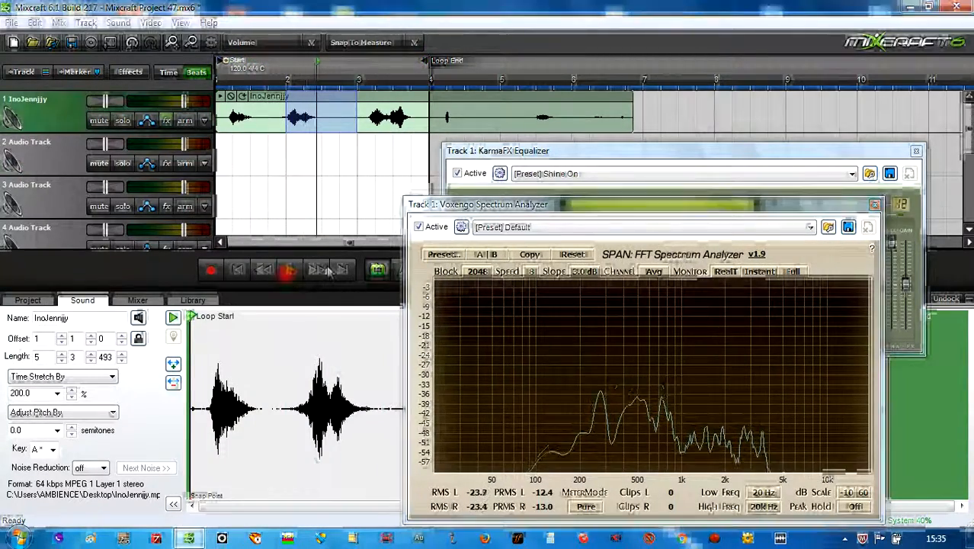
# Step: Separate the equalizer and analyzer windows and close the Voxengo Spectrum Analyzer
pyautogui.moveTo(612, 205); pyautogui.dragTo(284, 197)
pyautogui.moveTo(629, 151); pyautogui.dragTo(577, 203)
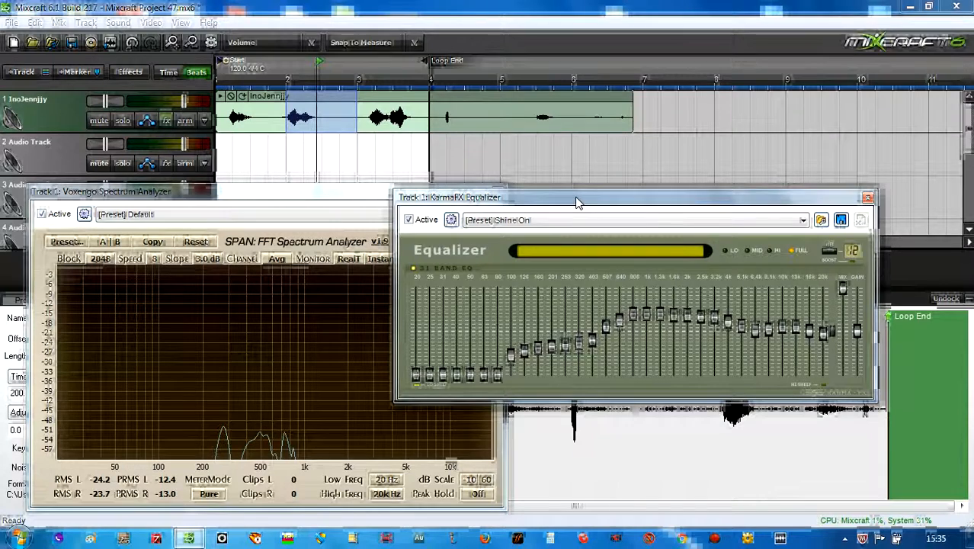
pyautogui.moveTo(577, 202); pyautogui.dragTo(616, 107)
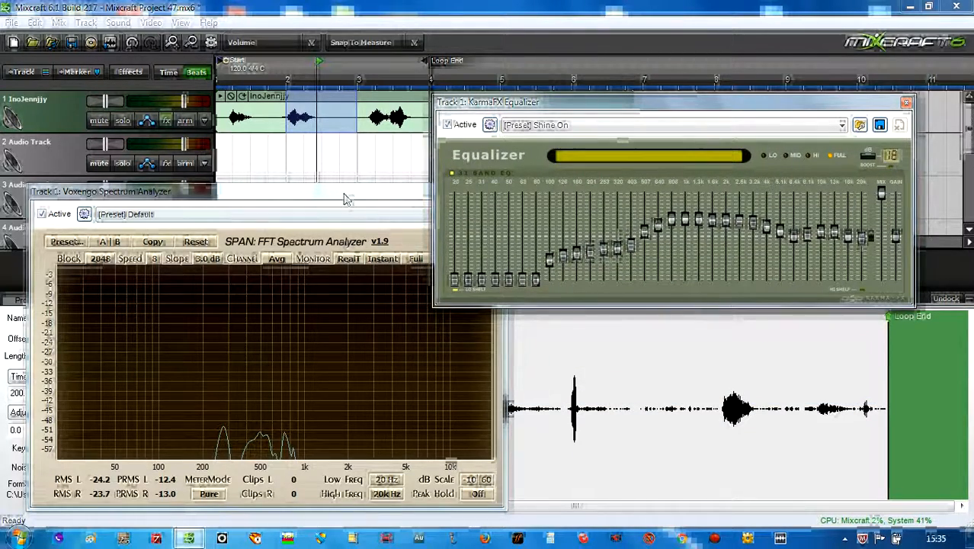
pyautogui.moveTo(343, 197); pyautogui.dragTo(257, 174)
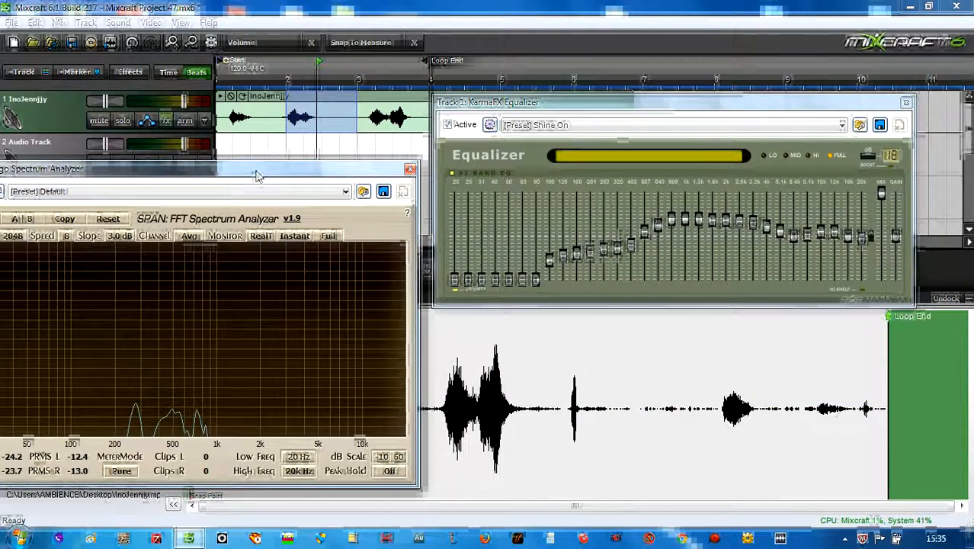
pyautogui.click(410, 168)
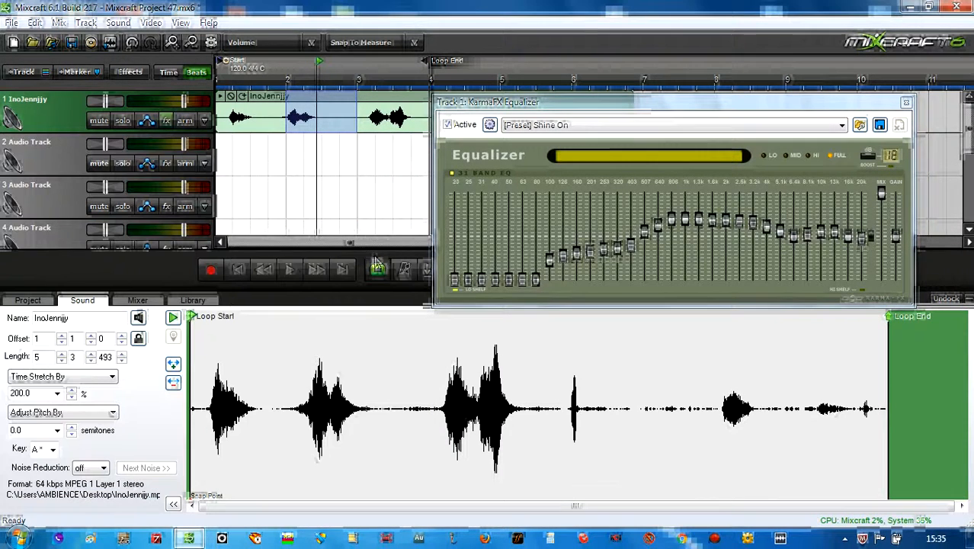
# Step: Play the loop through the equalizer and raise the master volume with the equalizer moved clear of it
pyautogui.click(295, 271)
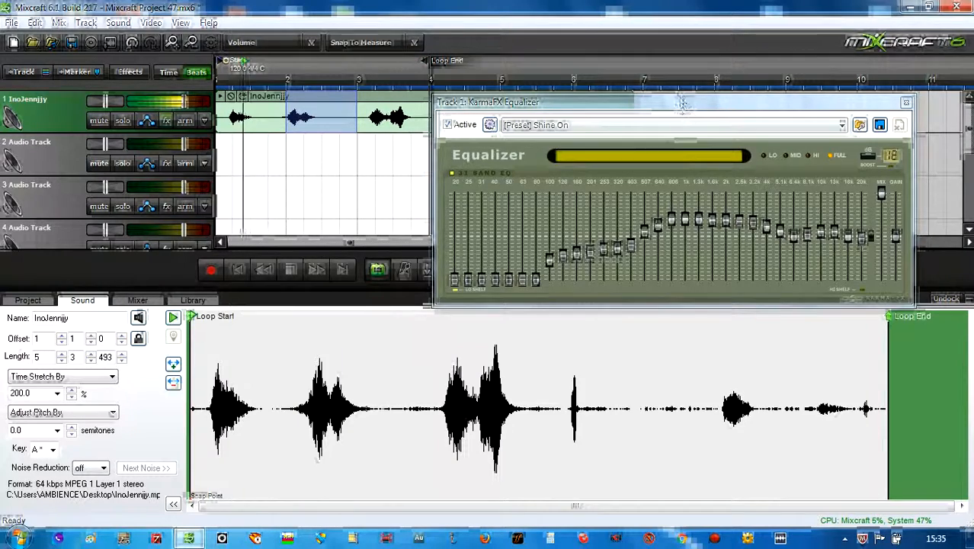
pyautogui.moveTo(683, 102); pyautogui.dragTo(388, 169)
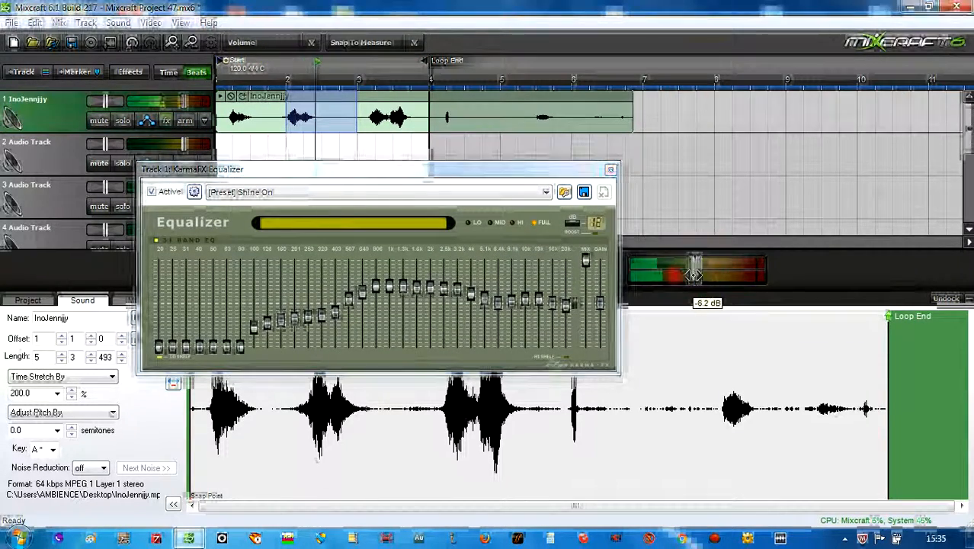
pyautogui.moveTo(693, 275); pyautogui.dragTo(701, 275)
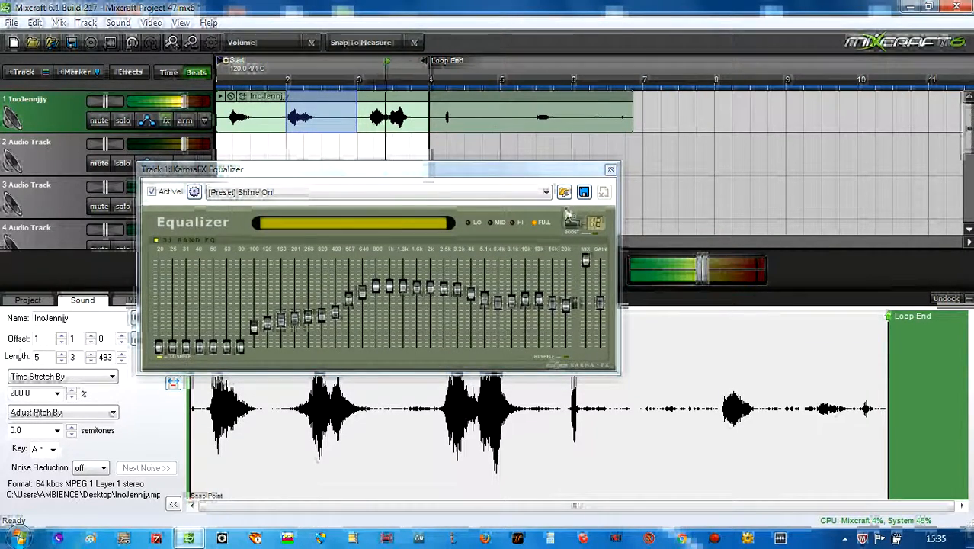
# Step: Stop playback and dismiss the Windows color scheme prompt without changing the scheme
pyautogui.moveTo(535, 170); pyautogui.dragTo(625, 201)
pyautogui.click(290, 270)
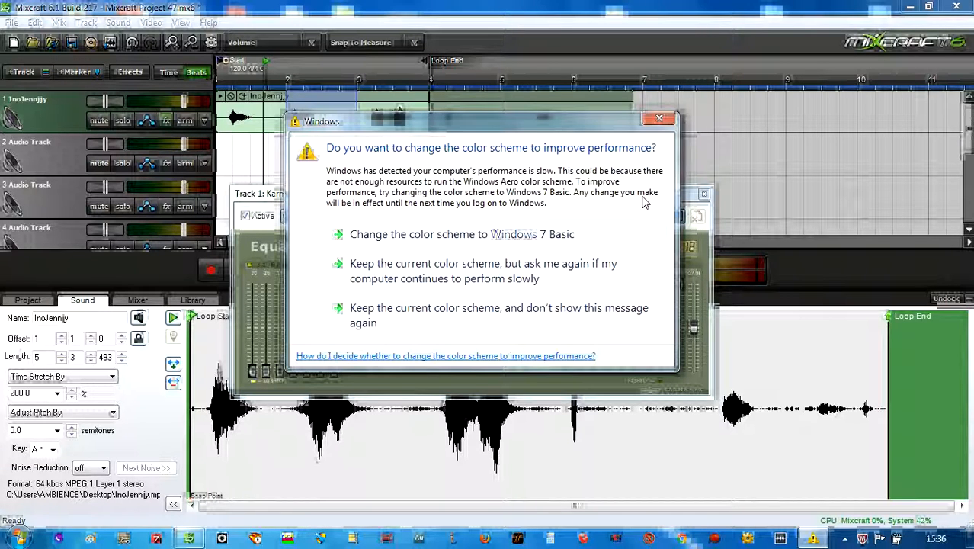
pyautogui.click(659, 118)
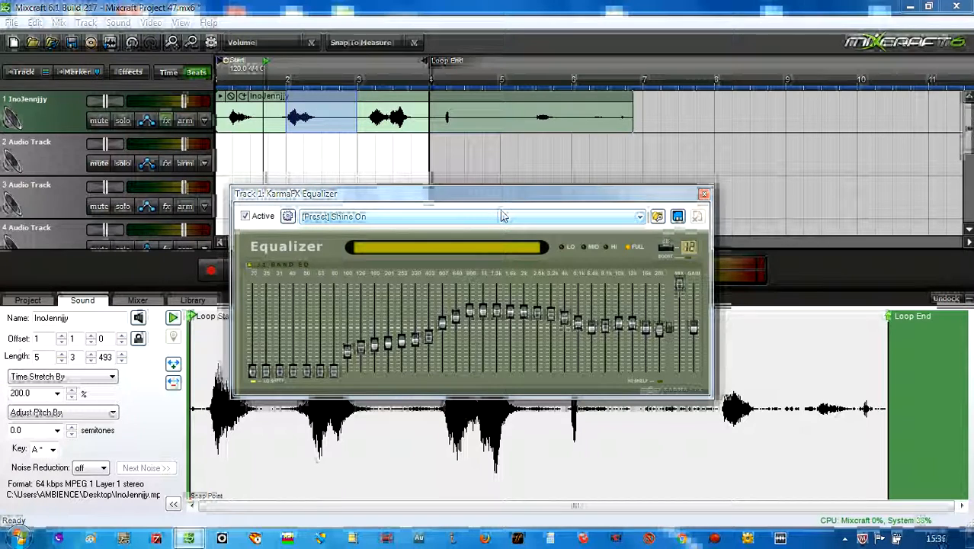